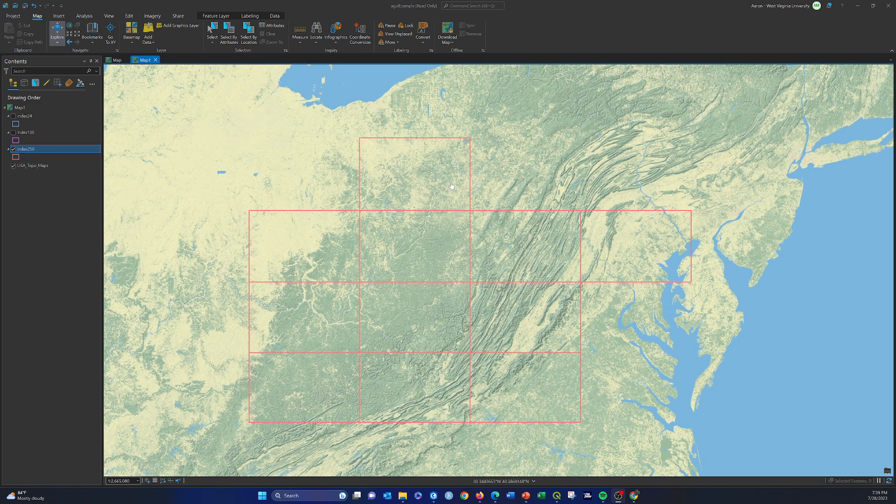
Hide the index250 layer, preview the index100 grid, and display only the index24 grid on the map.
{"action": "left_click", "coordinate": [13, 149]}
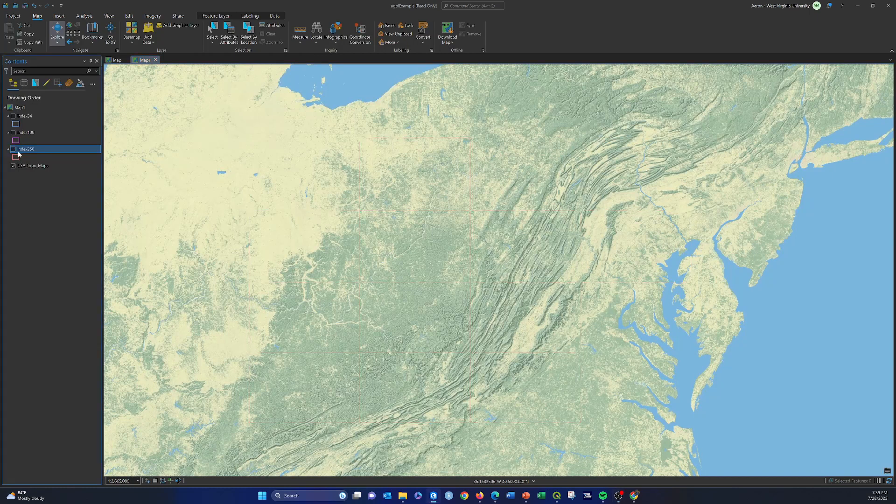
{"action": "left_click", "coordinate": [13, 133]}
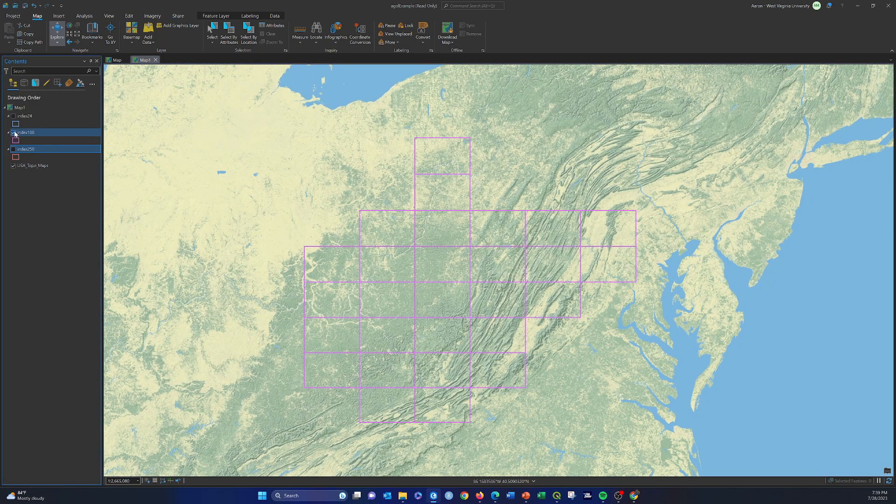
{"action": "left_click", "coordinate": [14, 132]}
{"action": "left_click", "coordinate": [13, 116]}
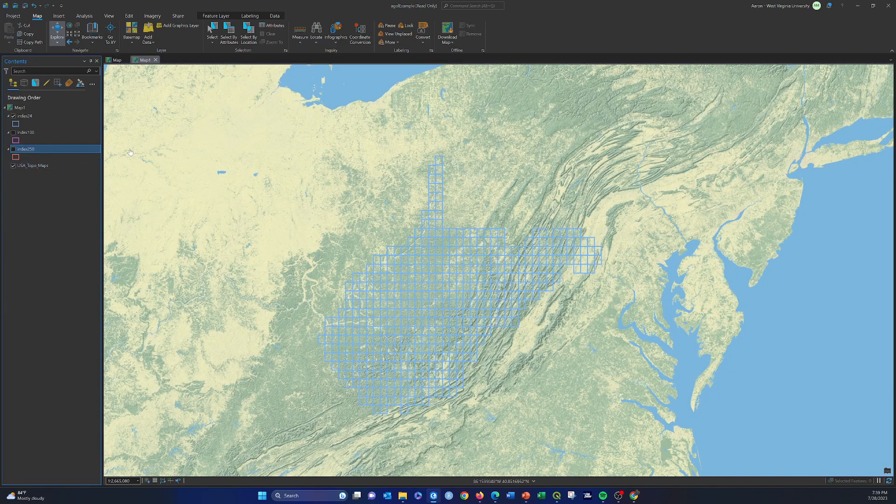
Open the pop-up configuration for index24 and inspect the pop-up of a quad in the grid's northern panhandle.
{"action": "right_click", "coordinate": [21, 125]}
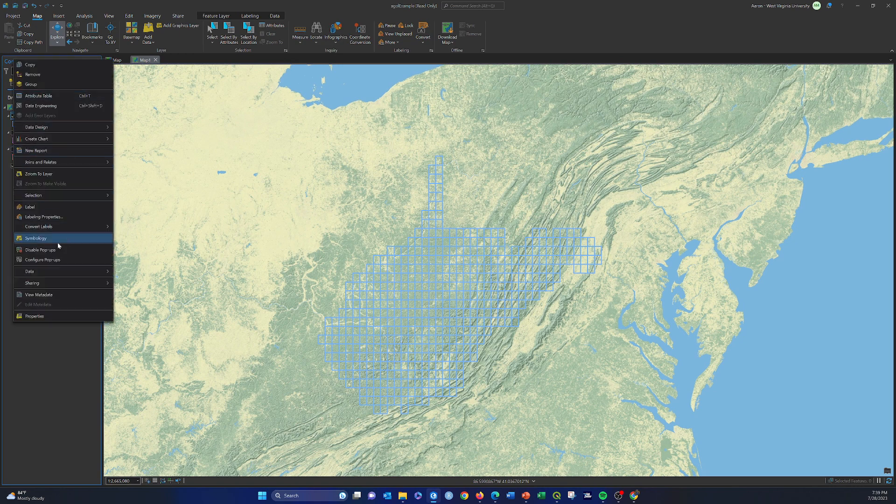
{"action": "left_click", "coordinate": [46, 260]}
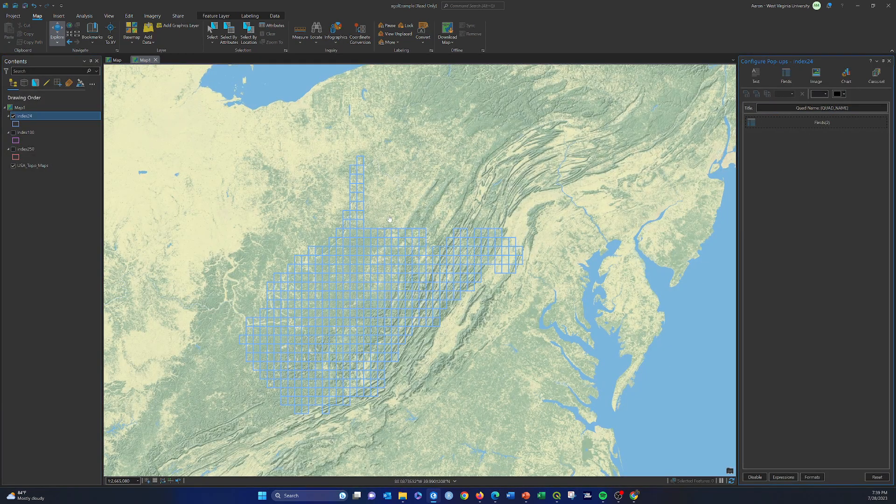
{"action": "left_click", "coordinate": [361, 200]}
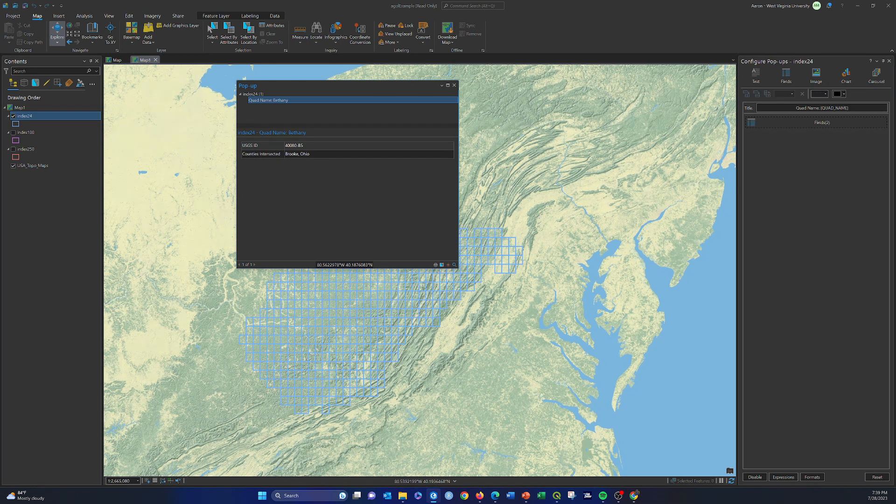
{"action": "left_click_drag", "start_coordinate": [247, 145], "coordinate": [304, 145]}
{"action": "left_click_drag", "start_coordinate": [247, 154], "coordinate": [304, 154]}
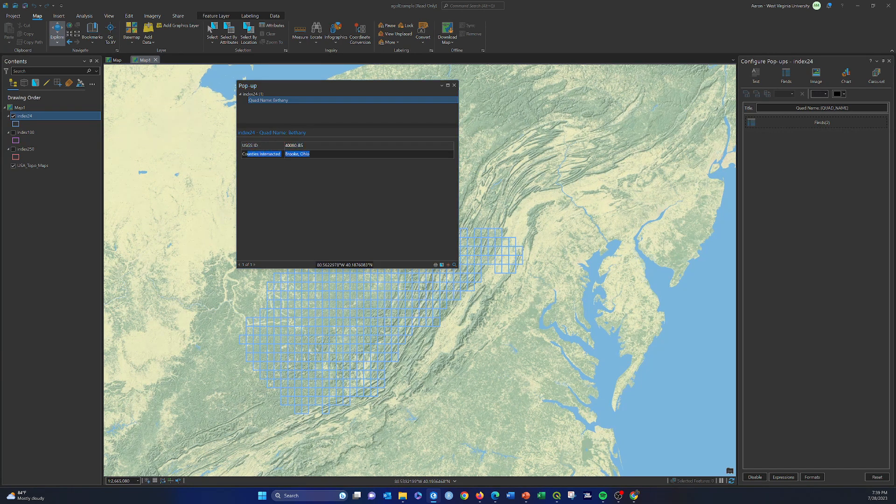
{"action": "left_click", "coordinate": [454, 85]}
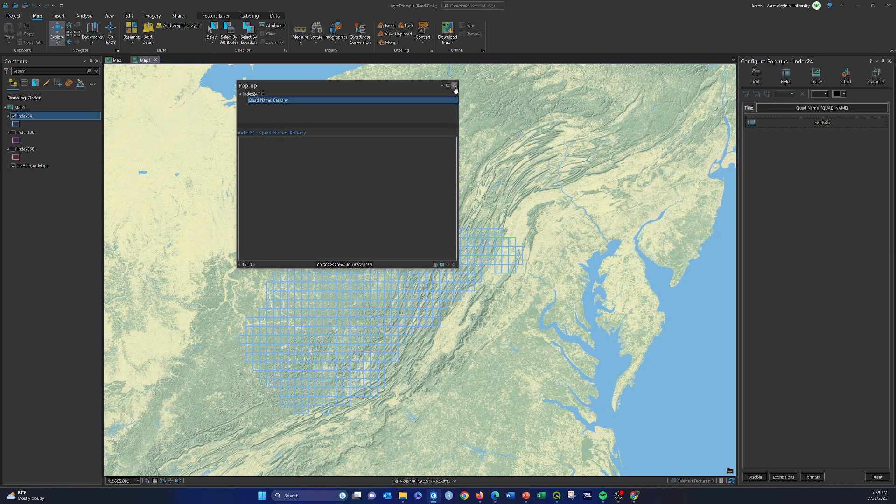
Display the index100 grid instead of index24 and inspect the pop-up of one of its quads.
{"action": "left_click", "coordinate": [14, 116]}
{"action": "left_click", "coordinate": [14, 132]}
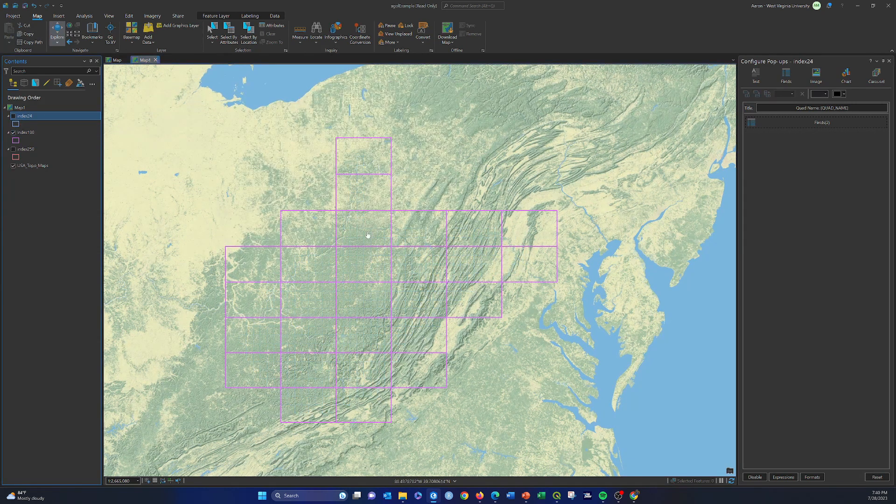
{"action": "left_click", "coordinate": [365, 231]}
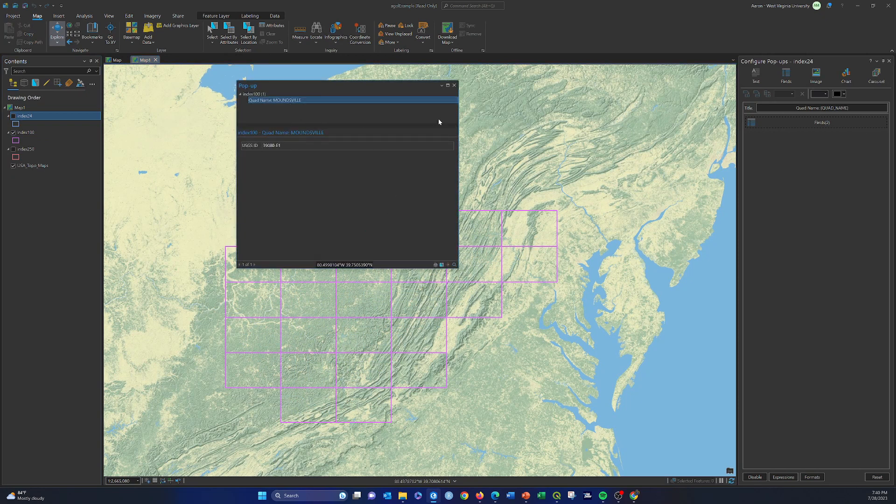
{"action": "left_click", "coordinate": [454, 85]}
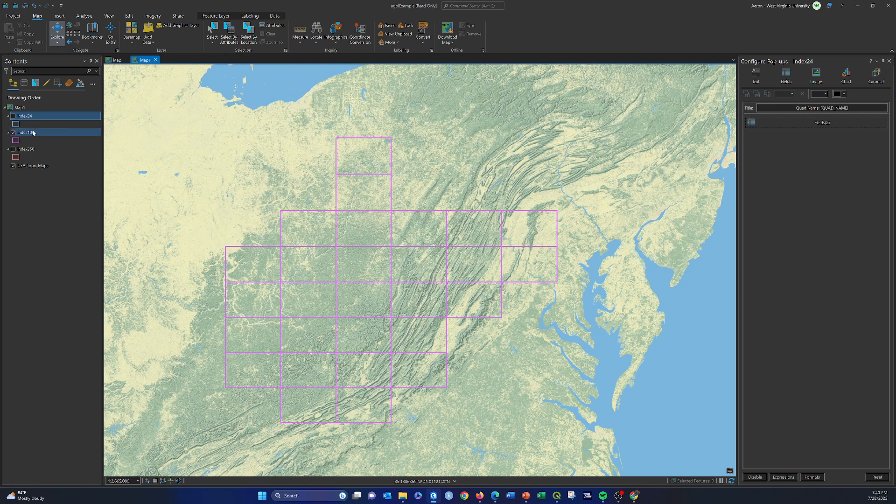
Display the index250 grid instead of index100, inspect one quad's pop-up, and close the pop-up configuration.
{"action": "left_click", "coordinate": [13, 132]}
{"action": "left_click", "coordinate": [13, 149]}
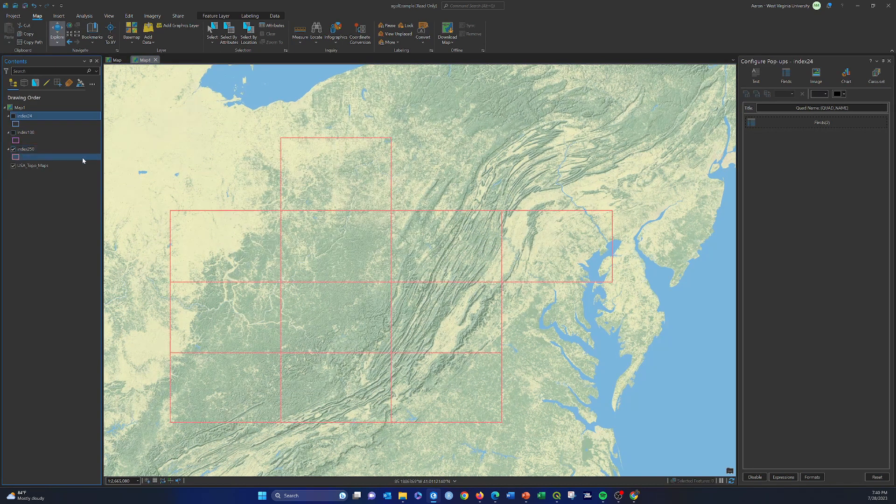
{"action": "left_click", "coordinate": [362, 254]}
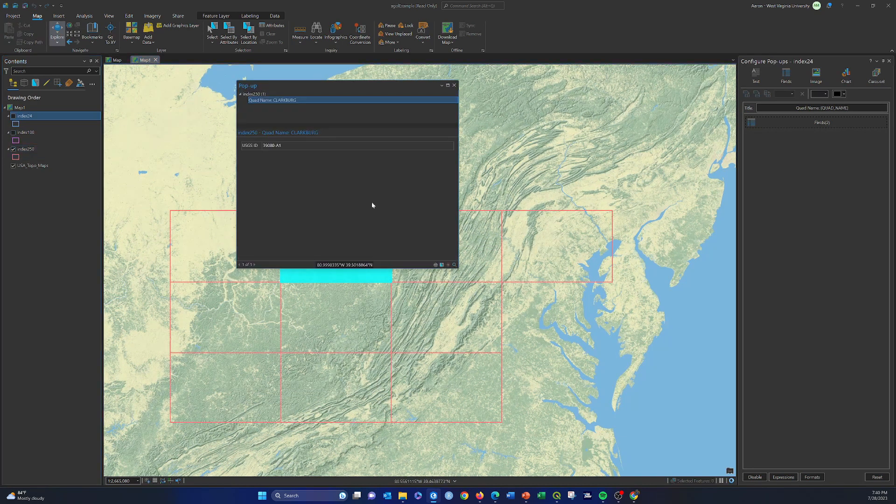
{"action": "left_click", "coordinate": [455, 85]}
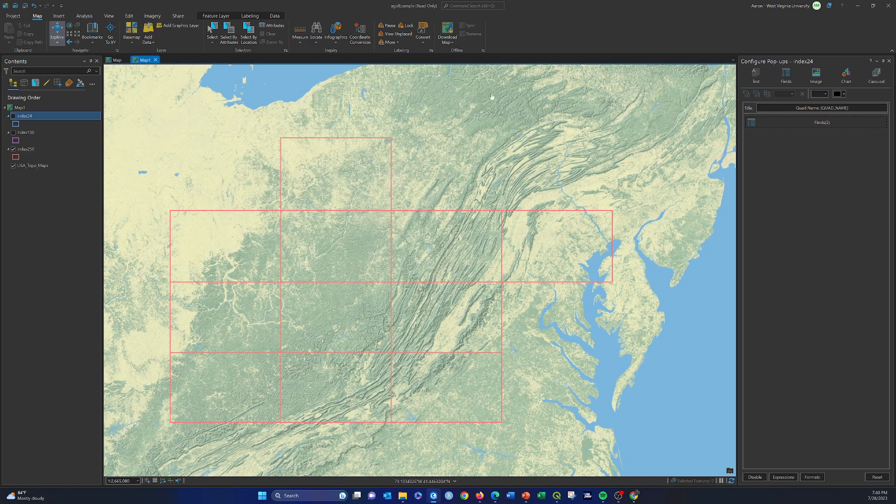
{"action": "left_click", "coordinate": [889, 61]}
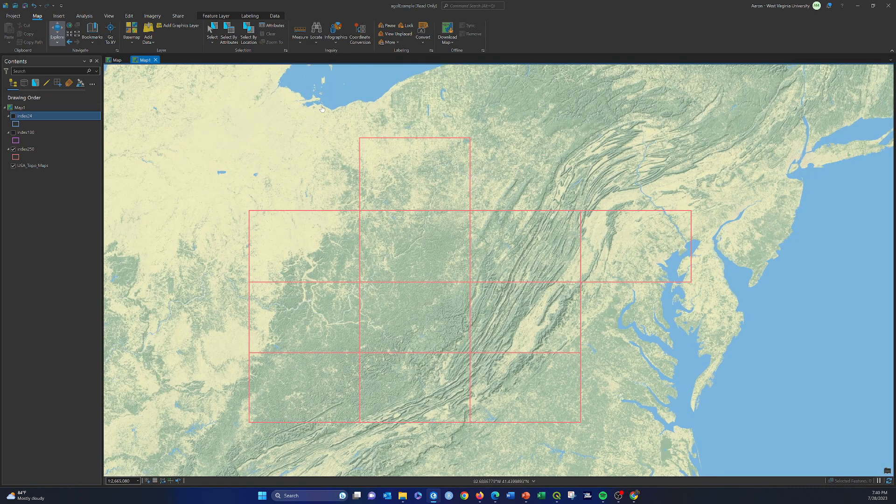
{"action": "left_click", "coordinate": [16, 17]}
{"action": "left_click", "coordinate": [20, 62]}
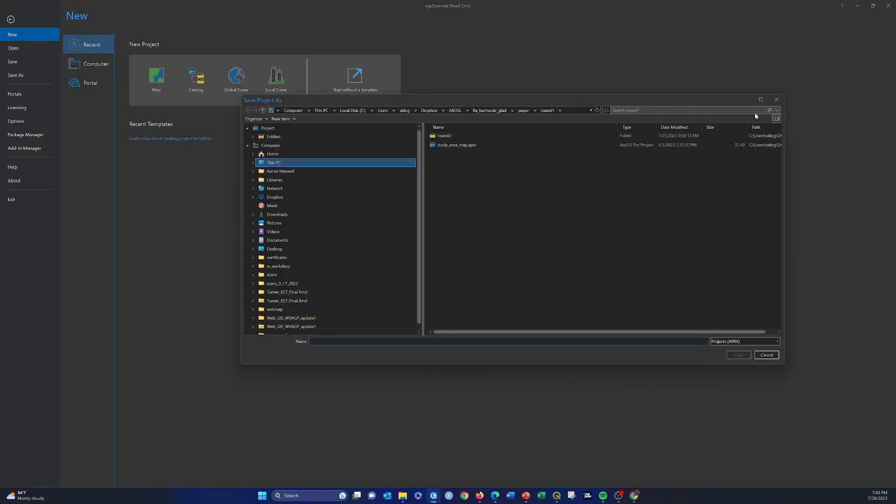
{"action": "left_click", "coordinate": [777, 99]}
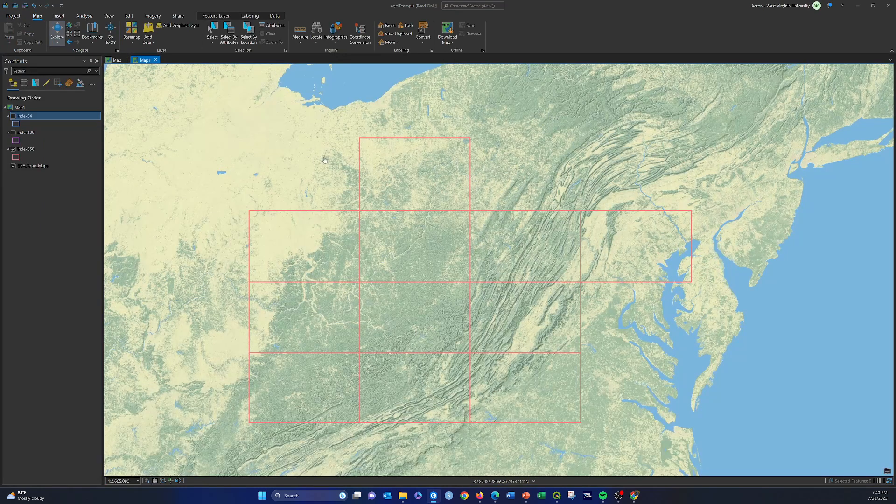
Start sharing the map as a web map, naming it topoIndexMap and adding the tag "topographic maps".
{"action": "left_click", "coordinate": [176, 17]}
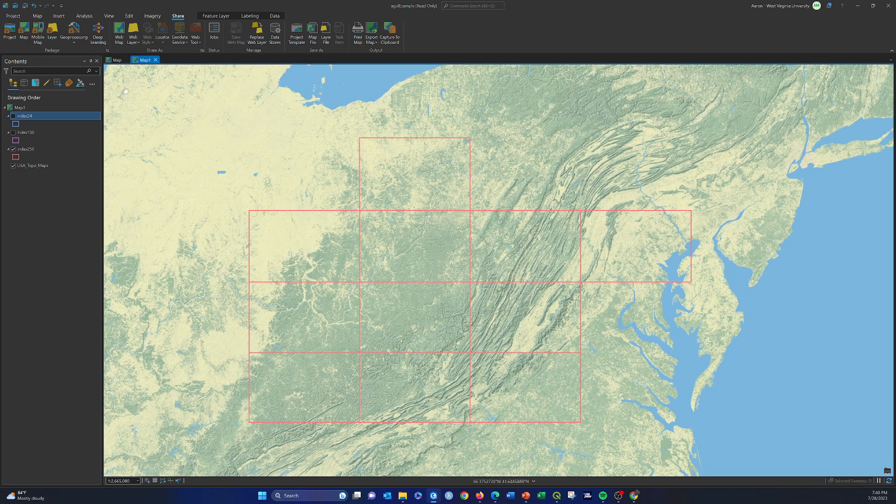
{"action": "left_click", "coordinate": [120, 30]}
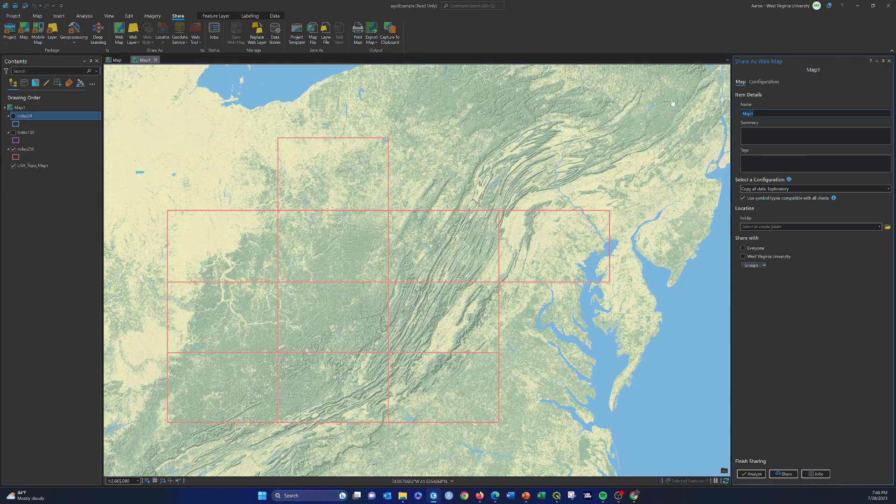
{"action": "type", "text": "C"}
{"action": "key", "text": "BackSpace"}
{"action": "key", "text": "BackSpace"}
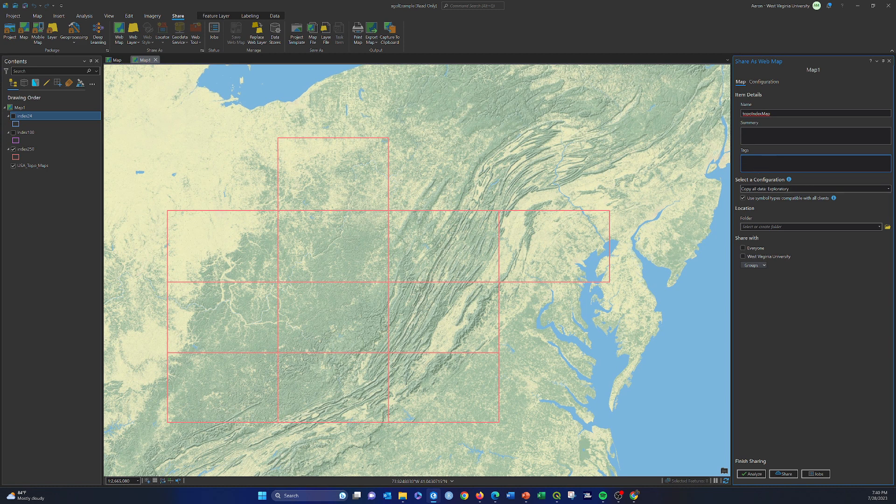
{"action": "type", "text": "opographic maps"}
{"action": "key", "text": "Return"}
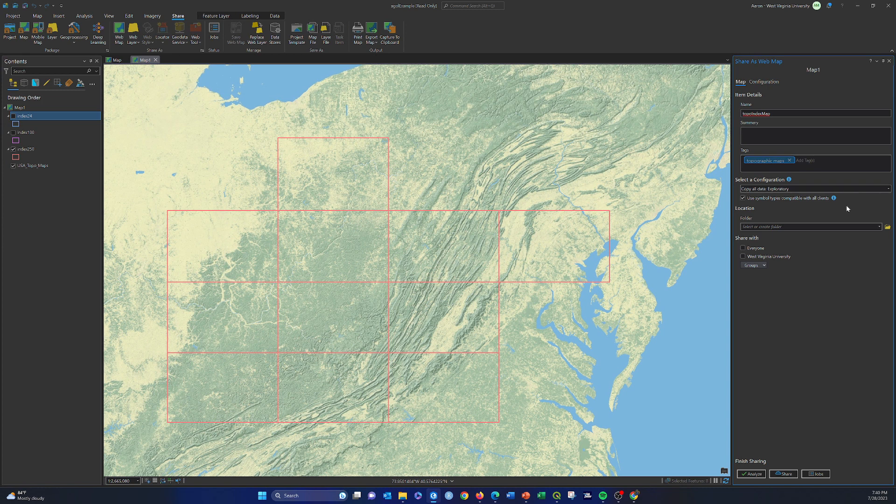
Set the web map's location to the newAGOLVideos folder and share it with West Virginia University.
{"action": "left_click", "coordinate": [880, 190]}
{"action": "left_click", "coordinate": [739, 182]}
{"action": "left_click", "coordinate": [879, 227]}
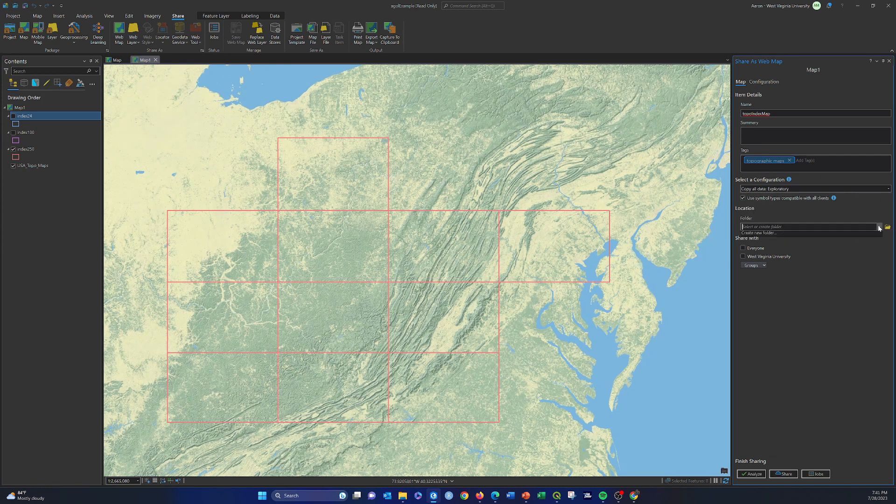
{"action": "scroll", "coordinate": [815, 253], "scroll_direction": "down", "scroll_amount": 8}
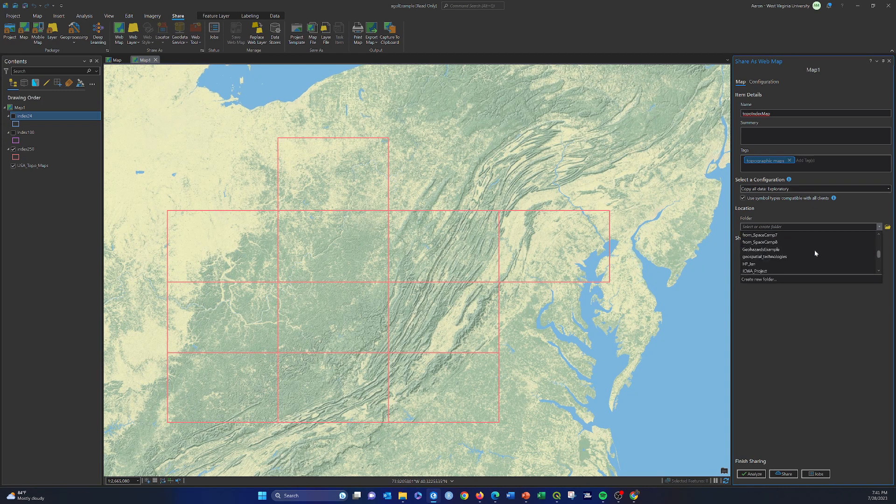
{"action": "left_click", "coordinate": [748, 265]}
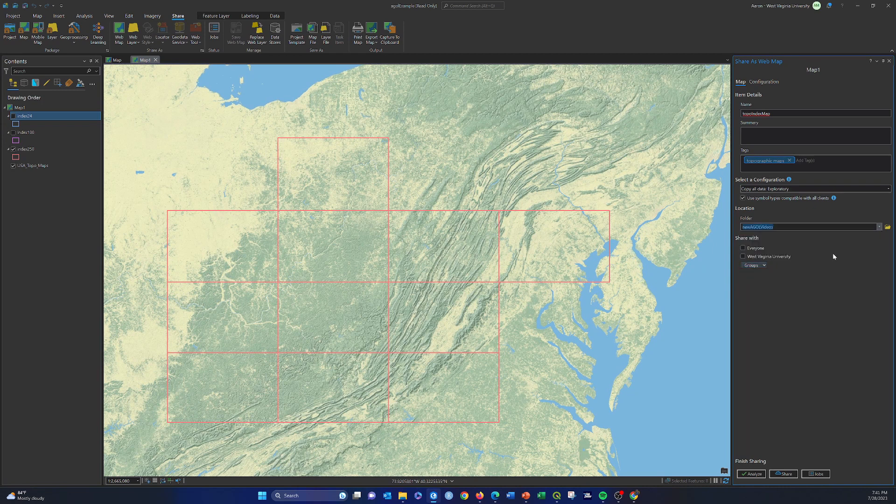
{"action": "left_click", "coordinate": [744, 257]}
Review the sharing configuration, analyze the web map, and resolve error 00374 by allowing assignment of unique numeric IDs for sharing web layers.
{"action": "left_click", "coordinate": [764, 82]}
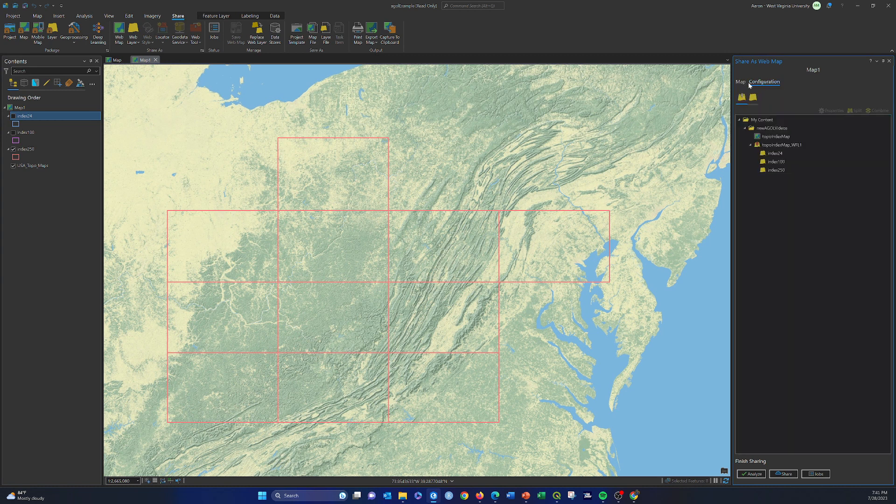
{"action": "left_click", "coordinate": [741, 82]}
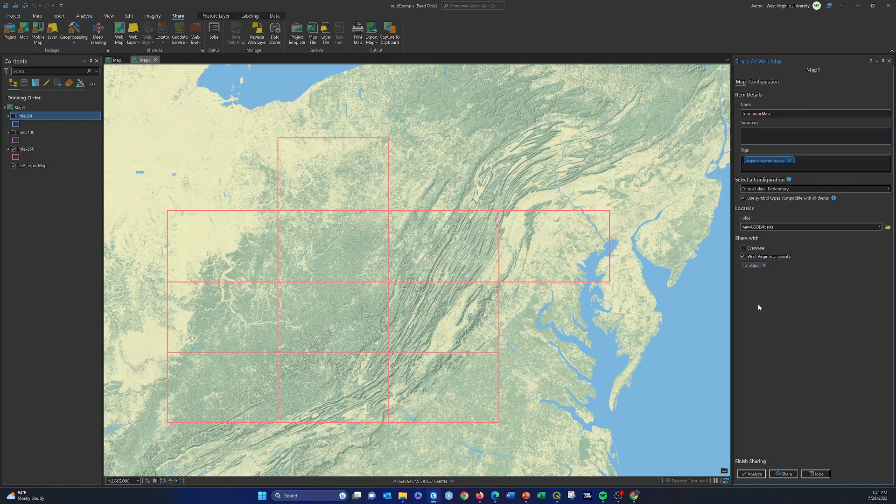
{"action": "left_click", "coordinate": [752, 474]}
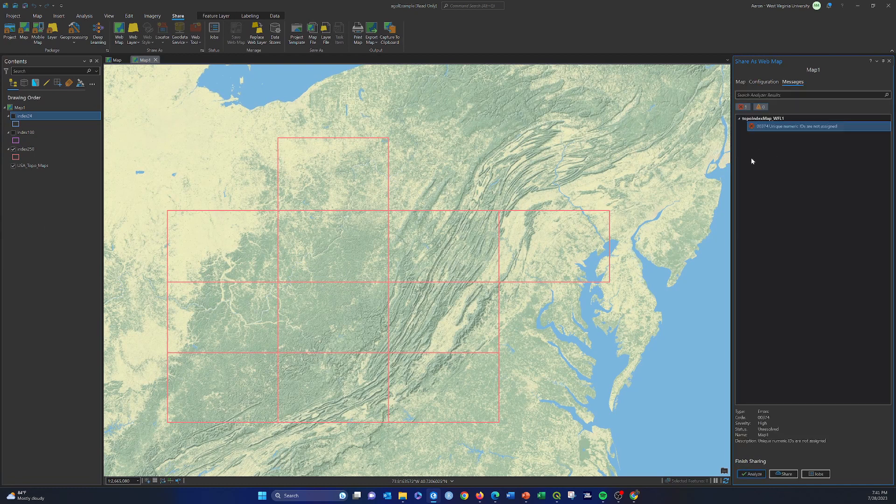
{"action": "double_click", "coordinate": [788, 128]}
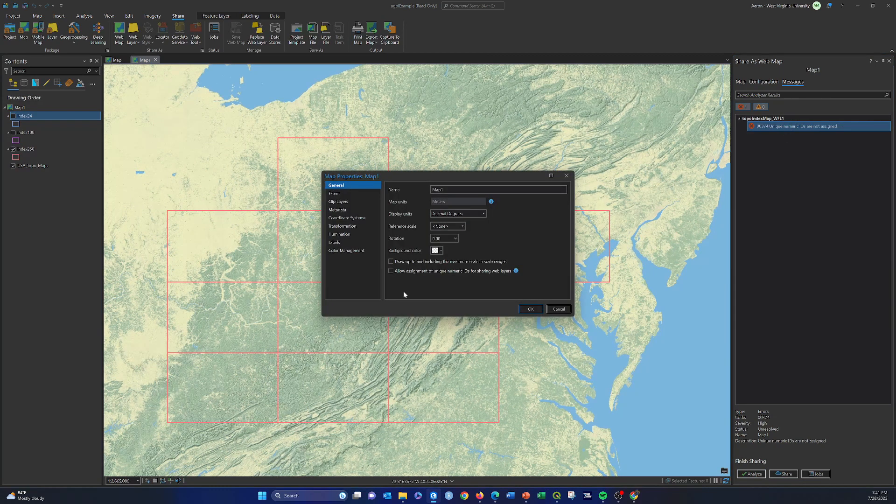
{"action": "left_click", "coordinate": [390, 271]}
{"action": "left_click", "coordinate": [530, 309]}
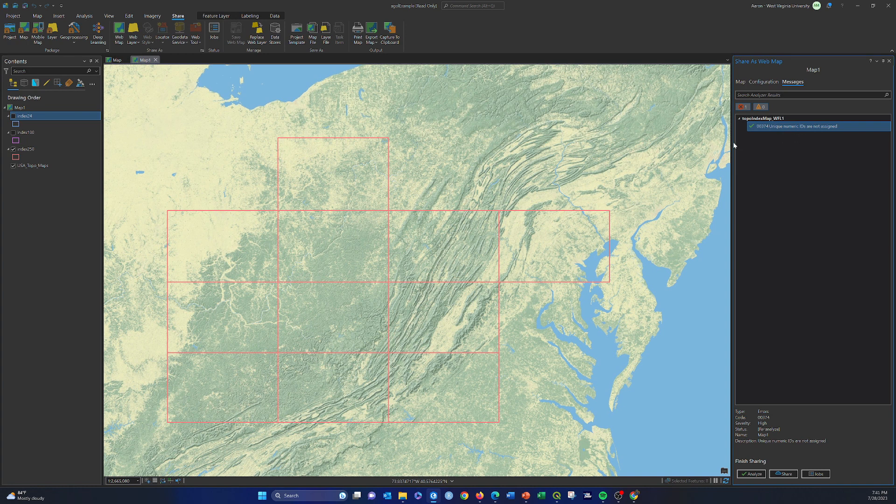
Return to the item details and publish the topoIndexMap web map.
{"action": "left_click", "coordinate": [764, 82]}
{"action": "left_click", "coordinate": [741, 82]}
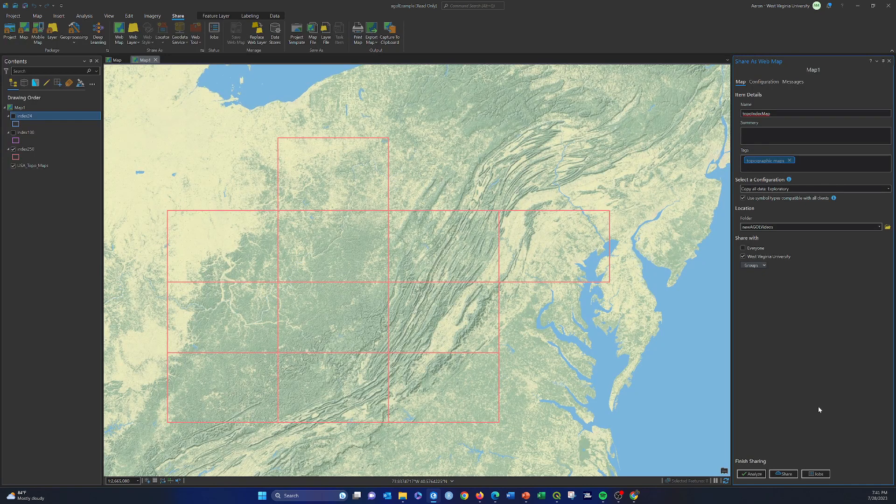
{"action": "left_click", "coordinate": [783, 474]}
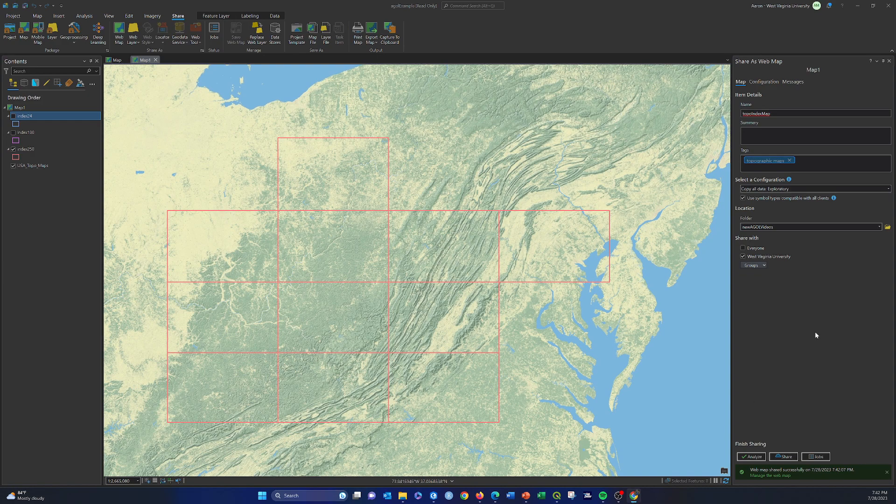
Switch to the newAGOLVideos content folder in ArcGIS Online, view the topoIndexMap_WFL1 feature layer's item page, and return to the content list.
{"action": "left_click", "coordinate": [479, 496]}
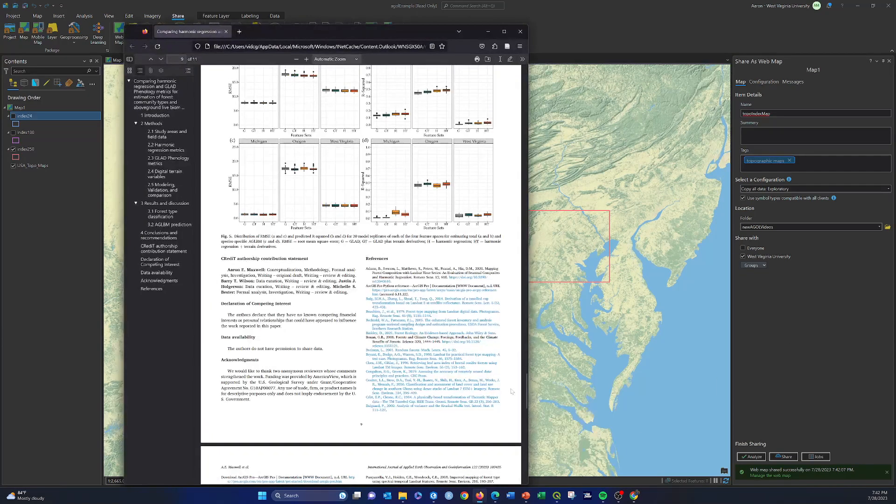
{"action": "left_click", "coordinate": [521, 32]}
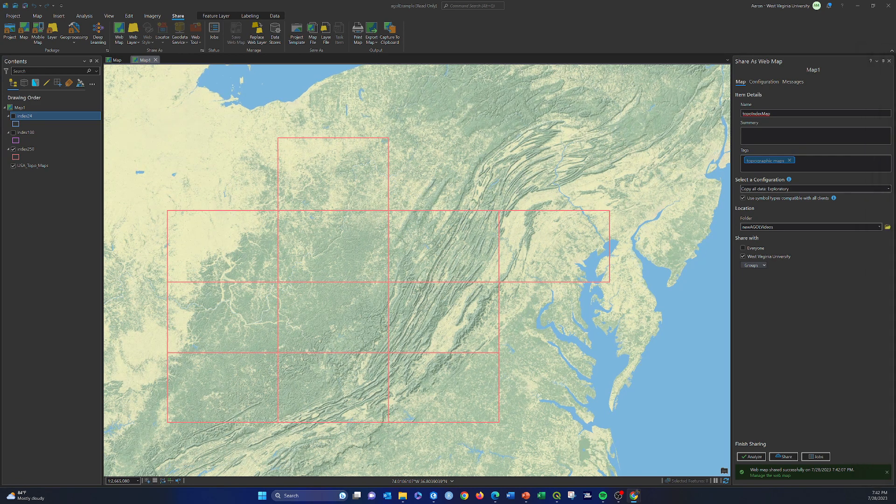
{"action": "left_click_drag", "start_coordinate": [895, 50], "coordinate": [468, 24]}
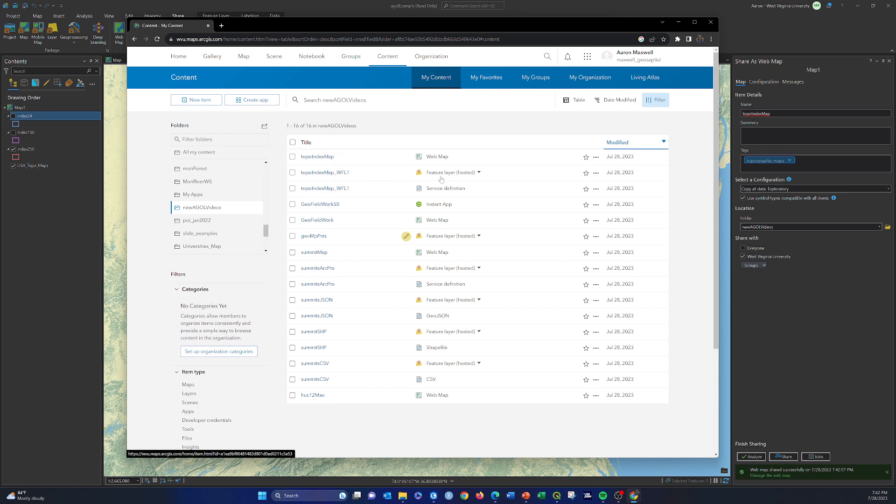
{"action": "left_click", "coordinate": [343, 173]}
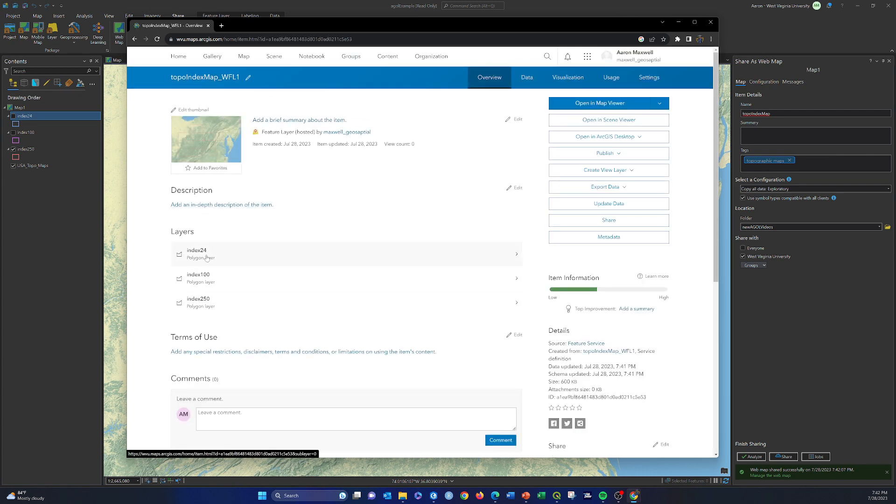
{"action": "left_click", "coordinate": [134, 39]}
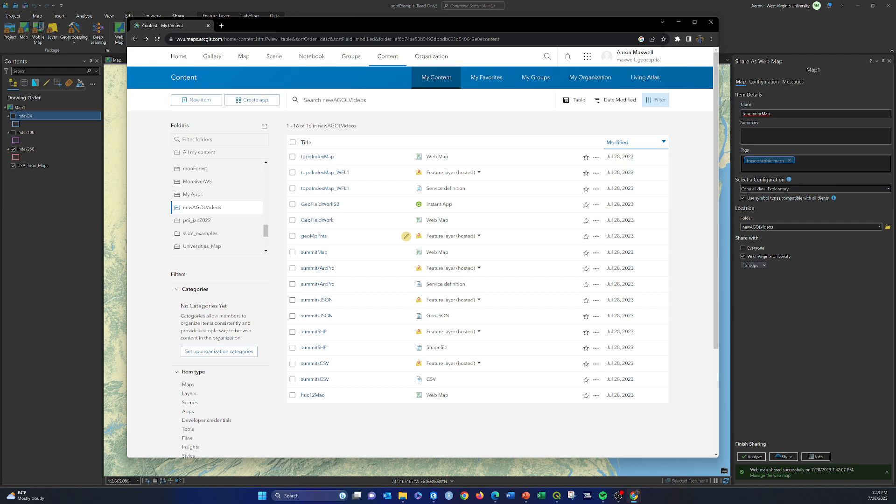
Open the topoIndexMap web map in Map Viewer and enlarge the browser window to full screen.
{"action": "left_click", "coordinate": [320, 158]}
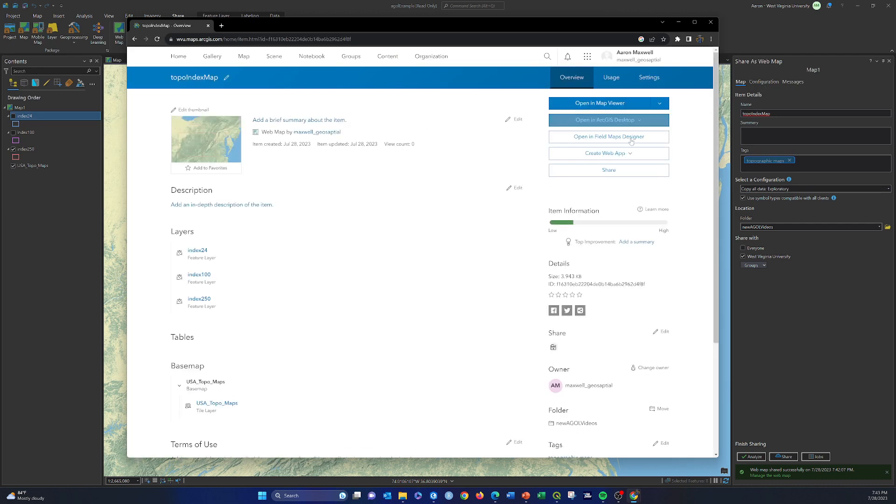
{"action": "left_click", "coordinate": [589, 106]}
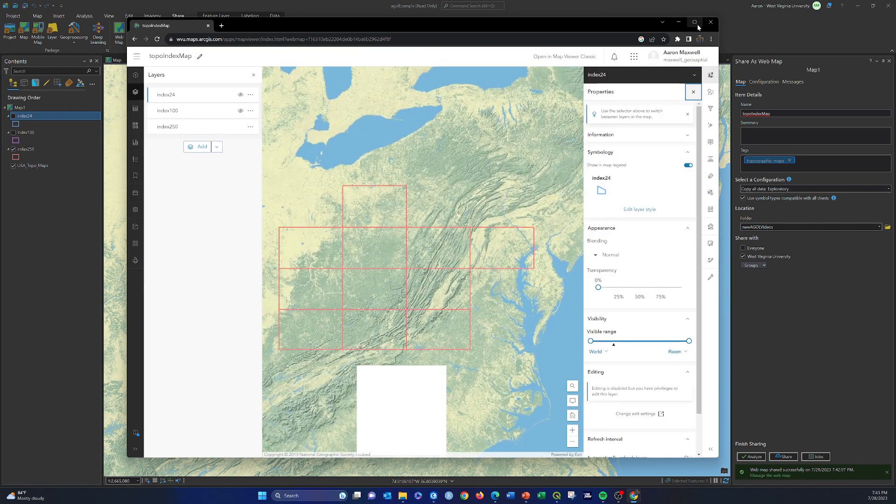
{"action": "left_click", "coordinate": [695, 22]}
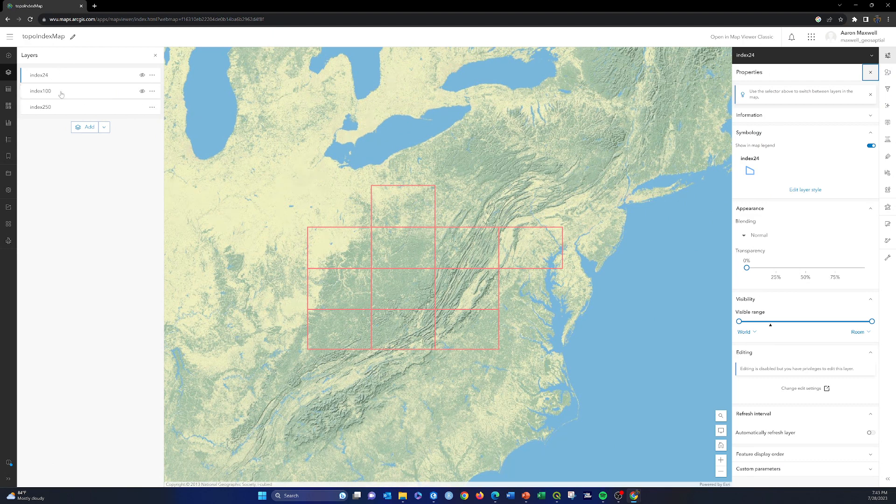
Make index24 the only visible layer in the web map, with index100 and index250 hidden.
{"action": "left_click", "coordinate": [142, 77]}
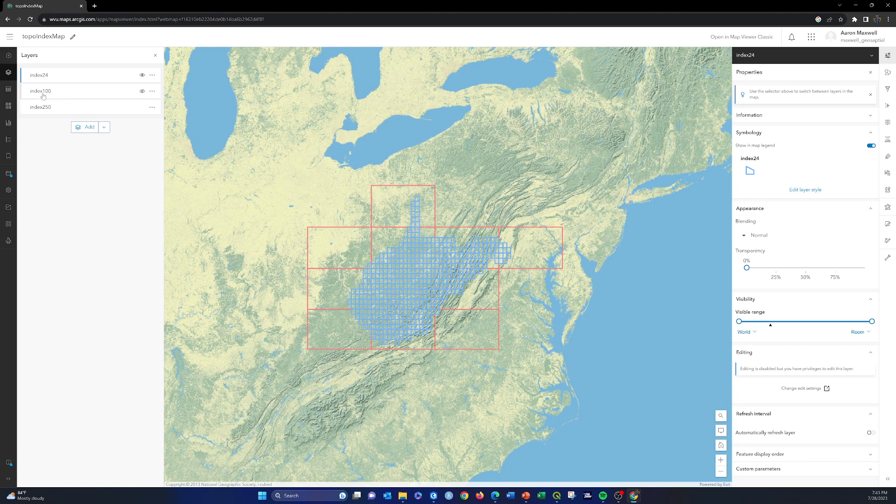
{"action": "left_click", "coordinate": [142, 91]}
{"action": "left_click", "coordinate": [142, 107]}
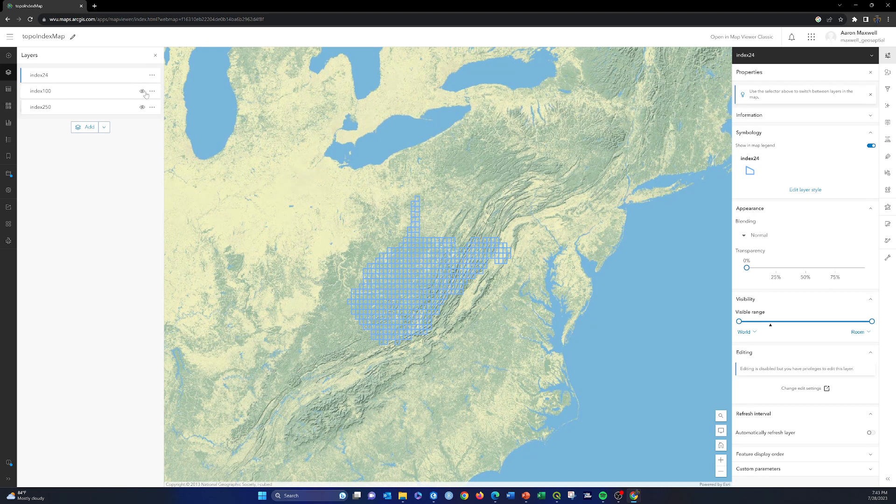
Rename the index24 layer as "1:24,000 scale index".
{"action": "left_click", "coordinate": [151, 76]}
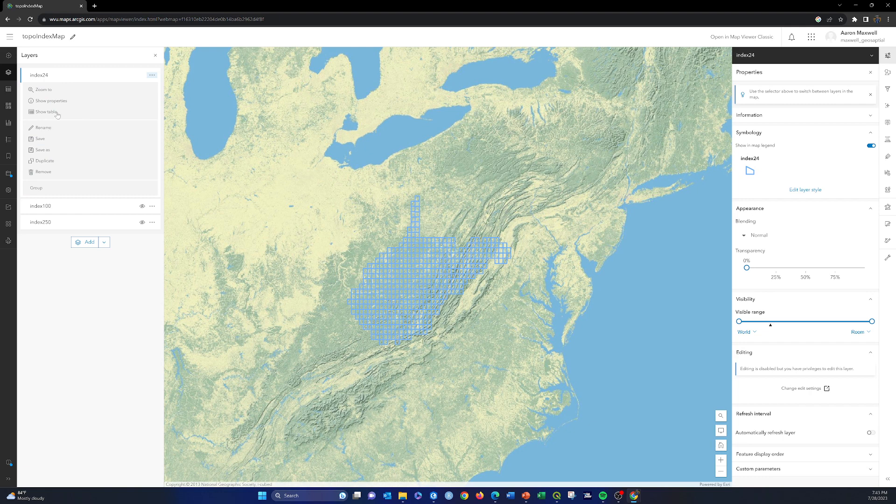
{"action": "left_click", "coordinate": [46, 128]}
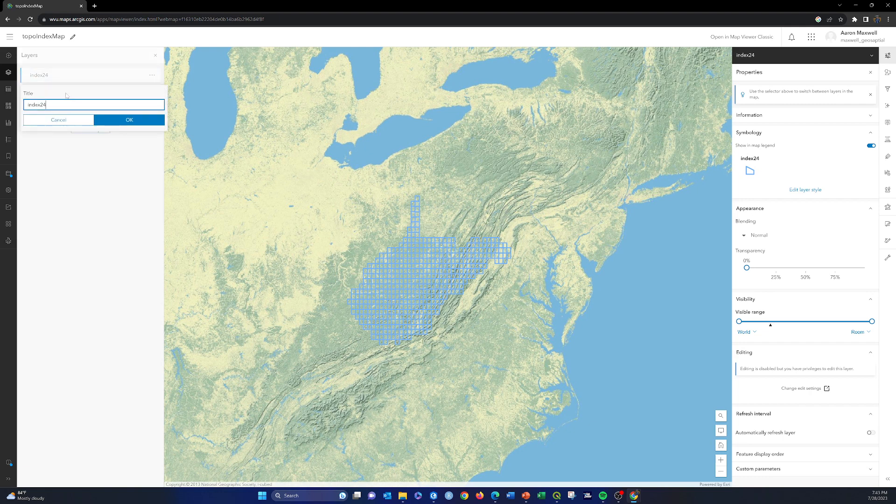
{"action": "key", "text": "BackSpace"}
{"action": "type", "text": "1:24,000 scale inde"}
{"action": "left_click", "coordinate": [122, 121]}
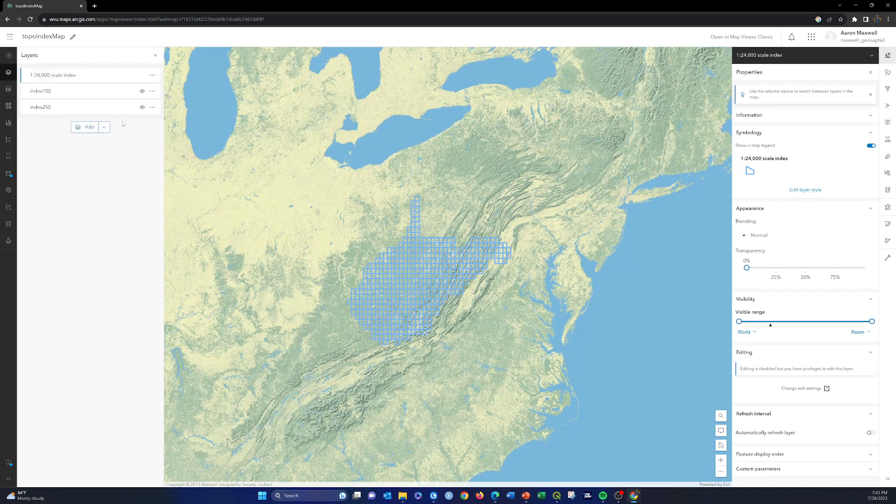
Rename the index100 layer as "1:100,000 scale index".
{"action": "left_click", "coordinate": [153, 91]}
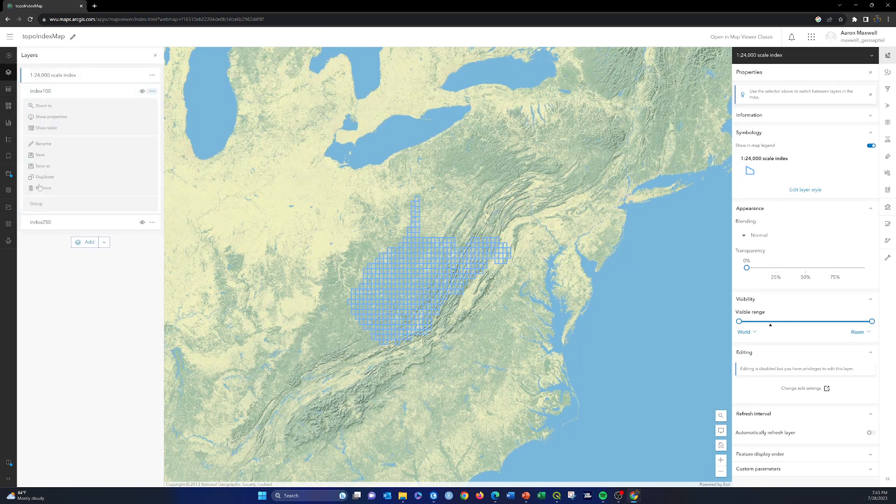
{"action": "left_click", "coordinate": [45, 143]}
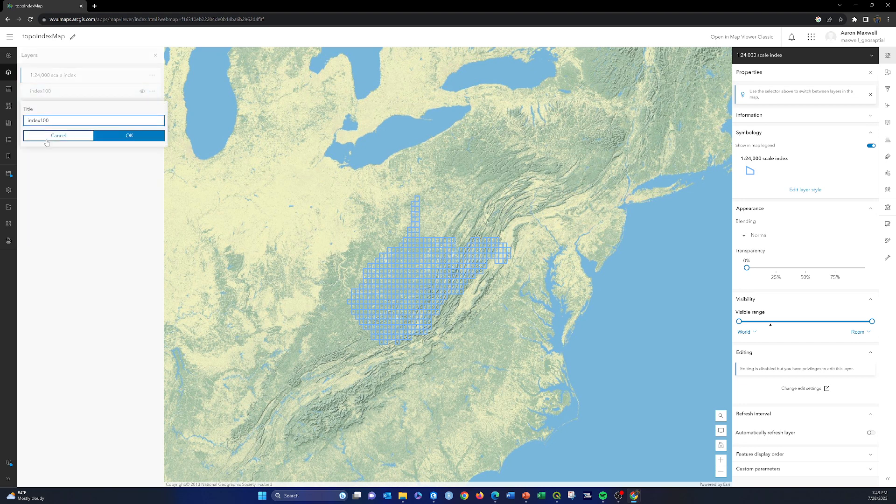
{"action": "key", "text": "BackSpace"}
{"action": "key", "text": "BackSpace"}
{"action": "key", "text": "BackSpace"}
{"action": "key", "text": "BackSpace"}
{"action": "key", "text": "BackSpace"}
{"action": "key", "text": "BackSpace"}
{"action": "key", "text": "BackSpace"}
{"action": "type", "text": "1:100,000 scale index"}
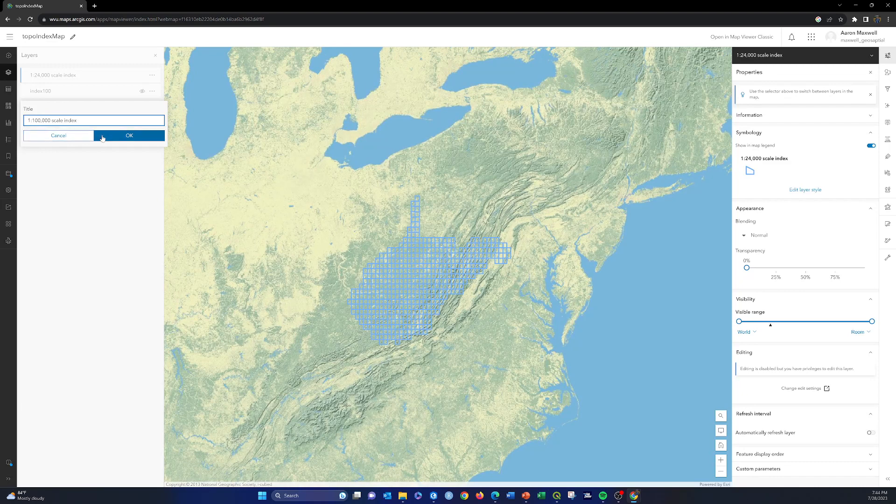
{"action": "key", "text": "Return"}
Rename the index250 layer as "1:250,000 scale index".
{"action": "left_click", "coordinate": [154, 108]}
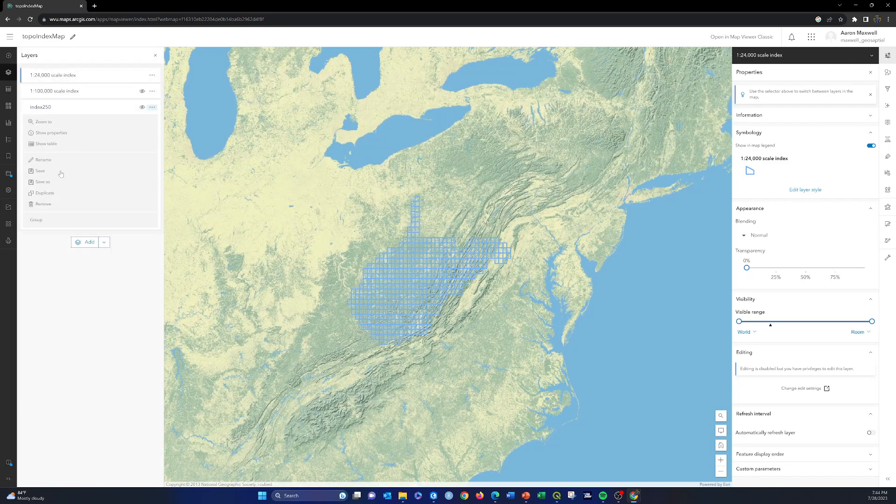
{"action": "left_click", "coordinate": [49, 163]}
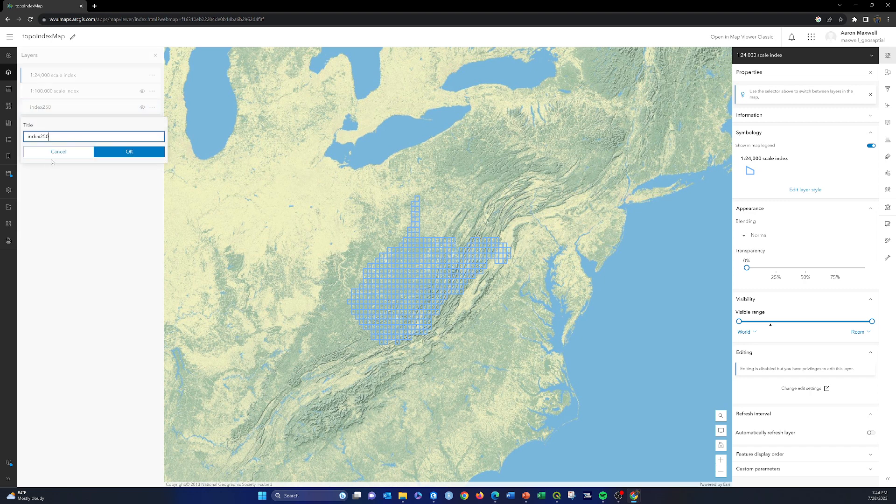
{"action": "key", "text": "BackSpace"}
{"action": "key", "text": "BackSpace"}
{"action": "key", "text": "BackSpace"}
{"action": "key", "text": "BackSpace"}
{"action": "key", "text": "BackSpace"}
{"action": "key", "text": "BackSpace"}
{"action": "key", "text": "BackSpace"}
{"action": "type", "text": "1:250,000 scale inmd"}
{"action": "left_click", "coordinate": [142, 159]}
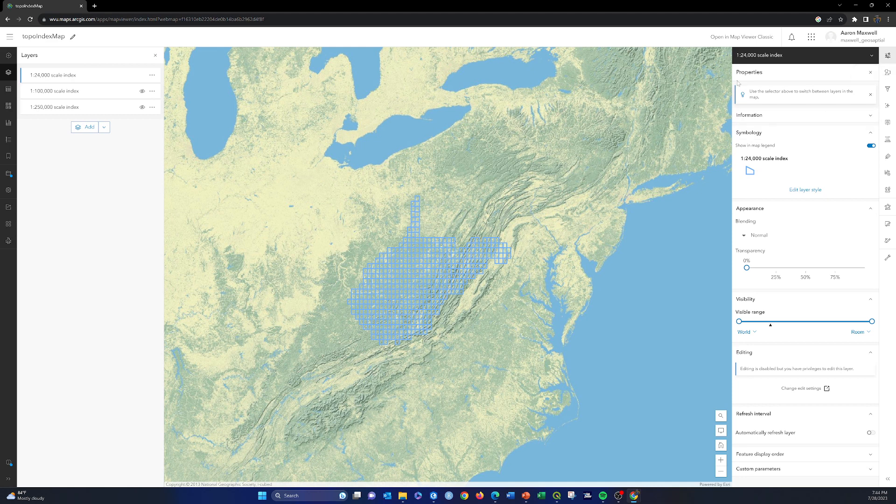
Close the layer properties and inspect the pop-up of a 1:24,000 scale quad near the grid's northern edge.
{"action": "left_click", "coordinate": [887, 55]}
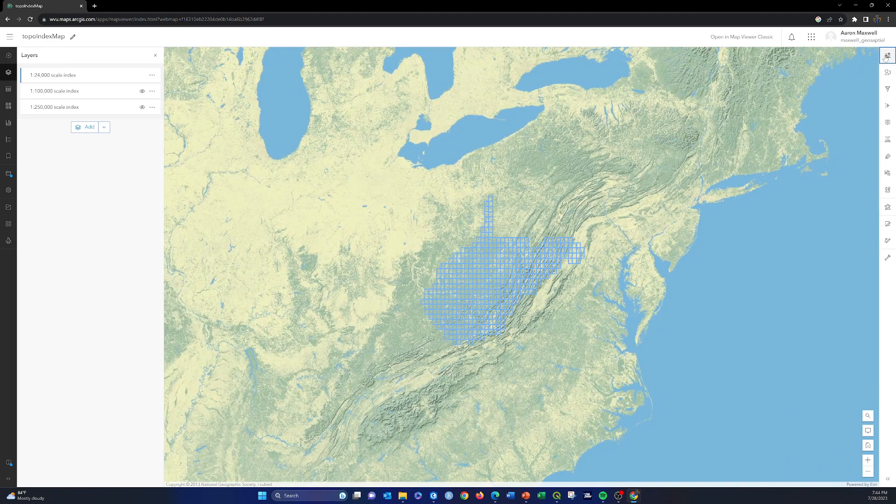
{"action": "scroll", "coordinate": [495, 241], "scroll_direction": "up", "scroll_amount": 5}
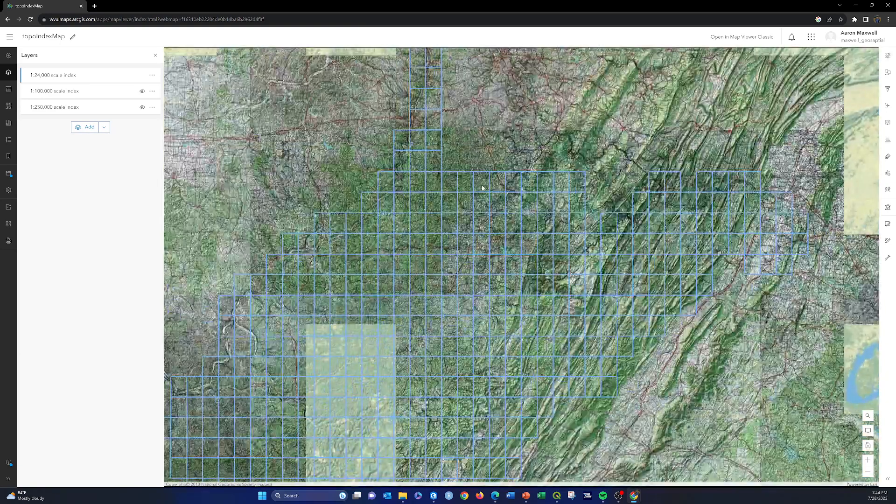
{"action": "left_click", "coordinate": [483, 188]}
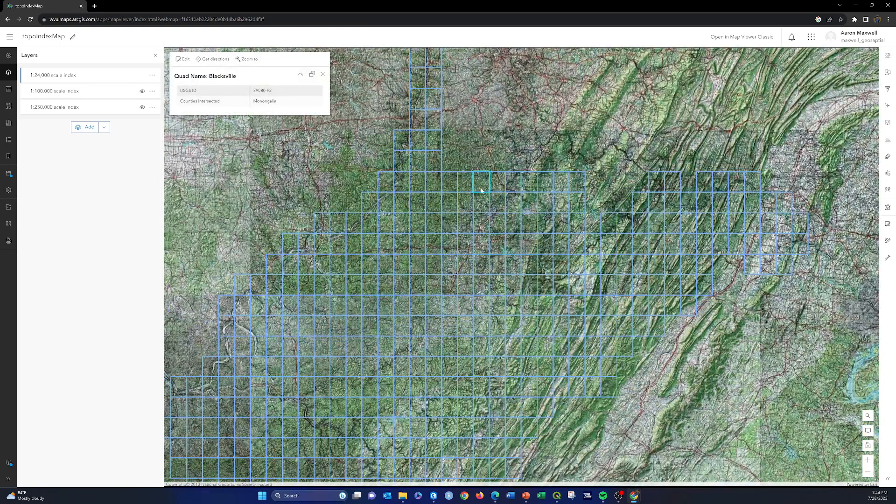
{"action": "left_click", "coordinate": [323, 74]}
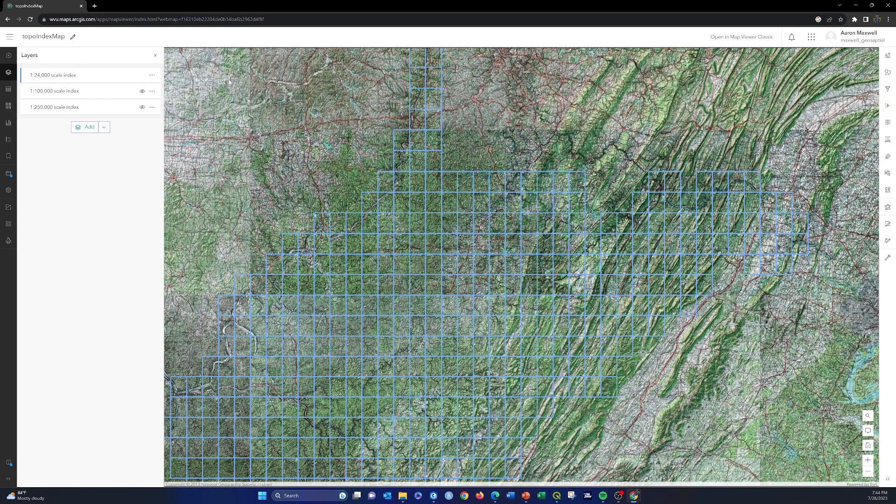
Display the 1:100,000 scale index instead of the 1:24,000 one, inspect a quad's pop-up, and hide the layer again.
{"action": "left_click", "coordinate": [142, 91]}
{"action": "left_click", "coordinate": [142, 74]}
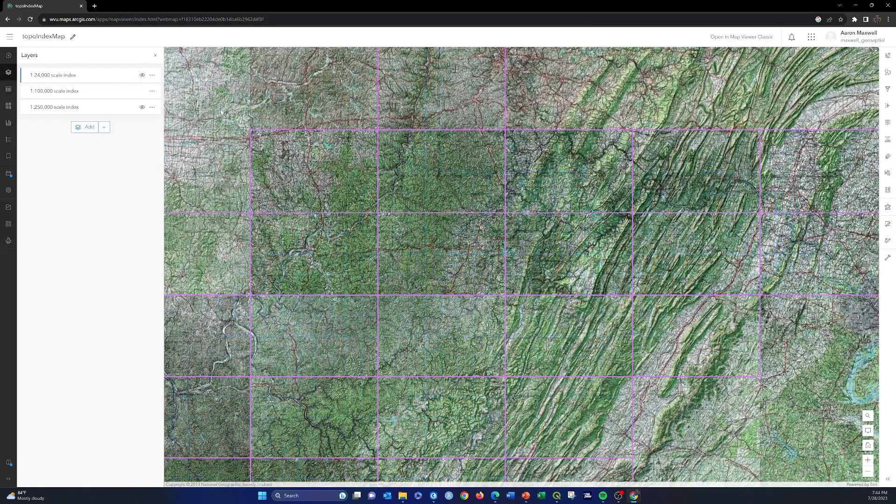
{"action": "left_click", "coordinate": [419, 192]}
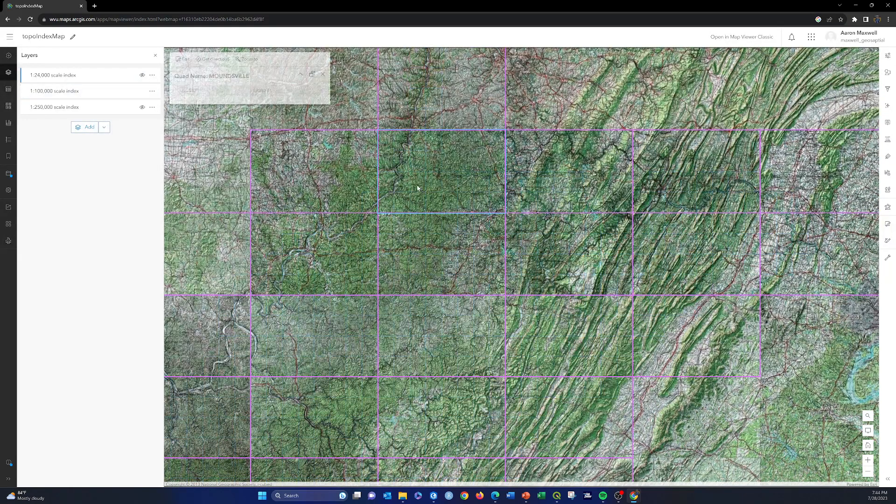
{"action": "left_click", "coordinate": [322, 75]}
{"action": "left_click", "coordinate": [142, 91]}
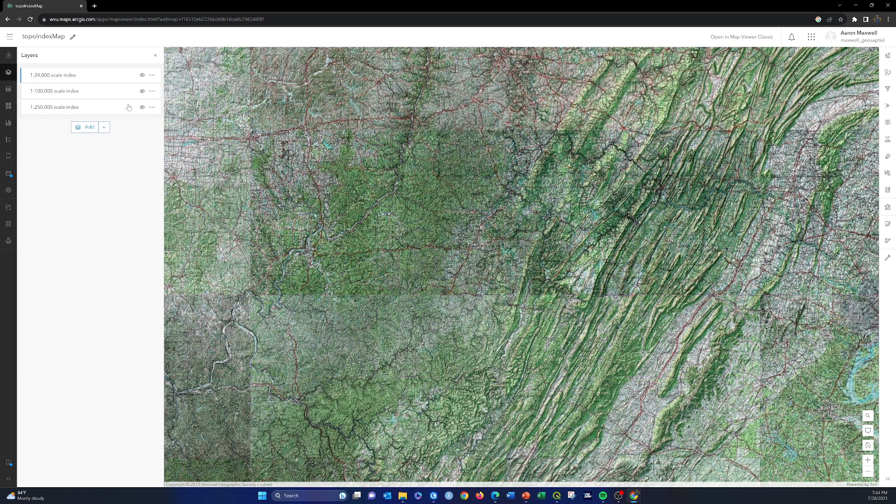
Display only the 1:250,000 scale index and inspect the pop-up of one of its quads.
{"action": "left_click", "coordinate": [142, 75]}
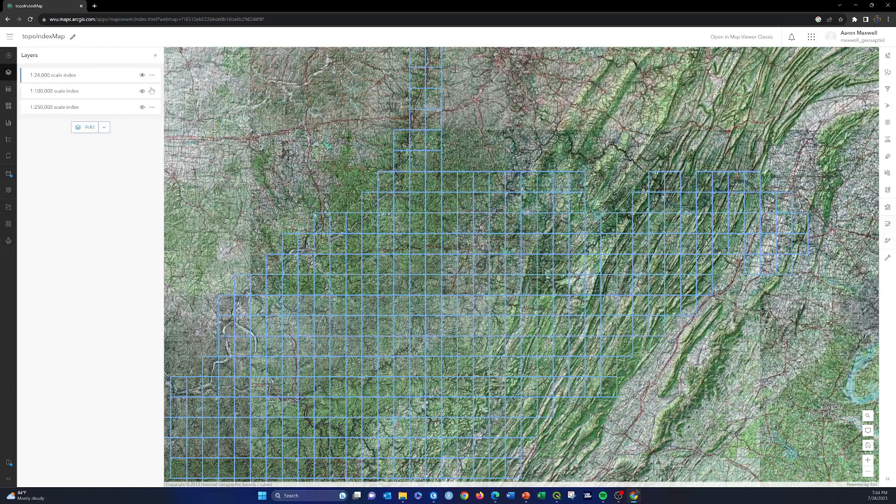
{"action": "left_click", "coordinate": [142, 75]}
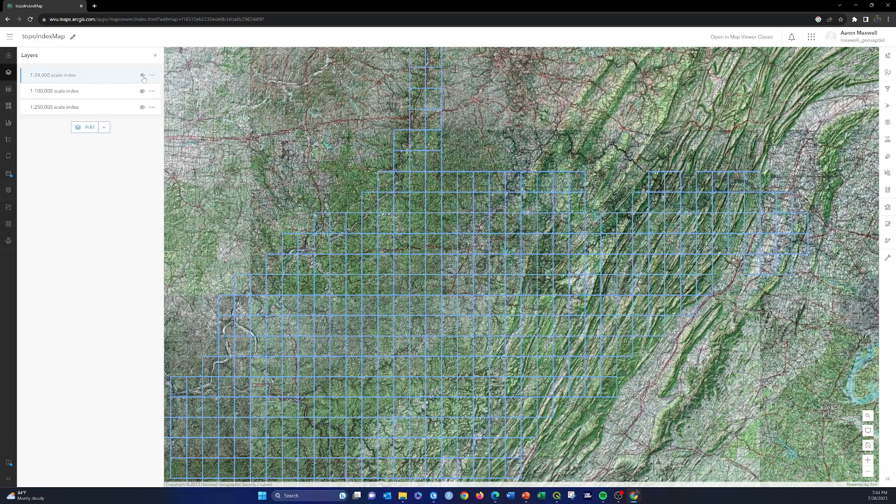
{"action": "left_click", "coordinate": [142, 107]}
{"action": "left_click", "coordinate": [359, 205]}
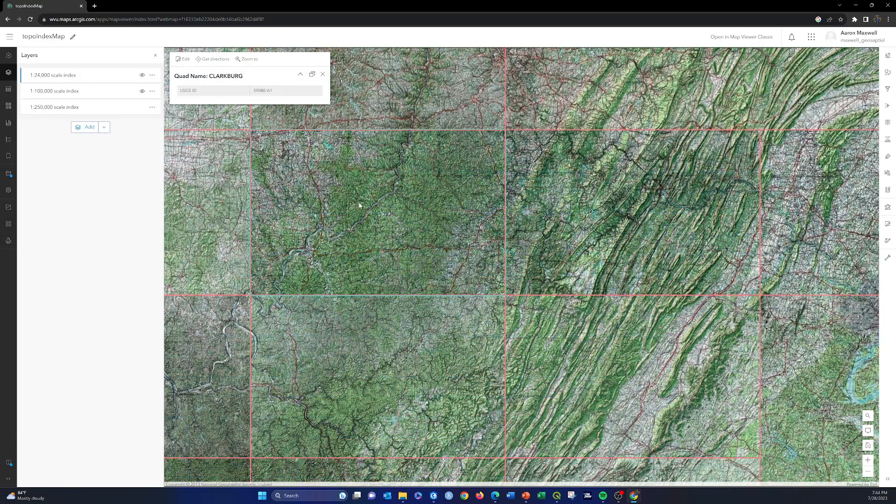
{"action": "left_click", "coordinate": [324, 74]}
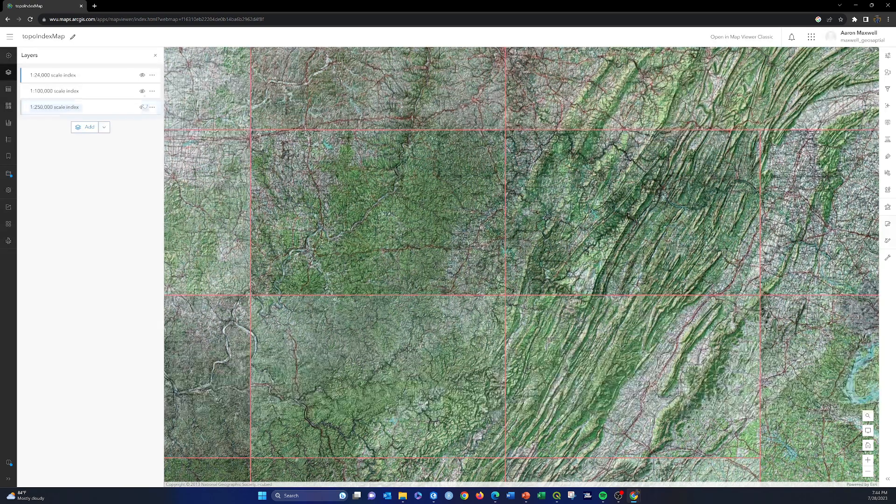
Restore the 1:24,000 scale index as the only visible layer and check its grid against the topographic basemap.
{"action": "left_click", "coordinate": [142, 74]}
{"action": "scroll", "coordinate": [377, 215], "scroll_direction": "down", "scroll_amount": 3}
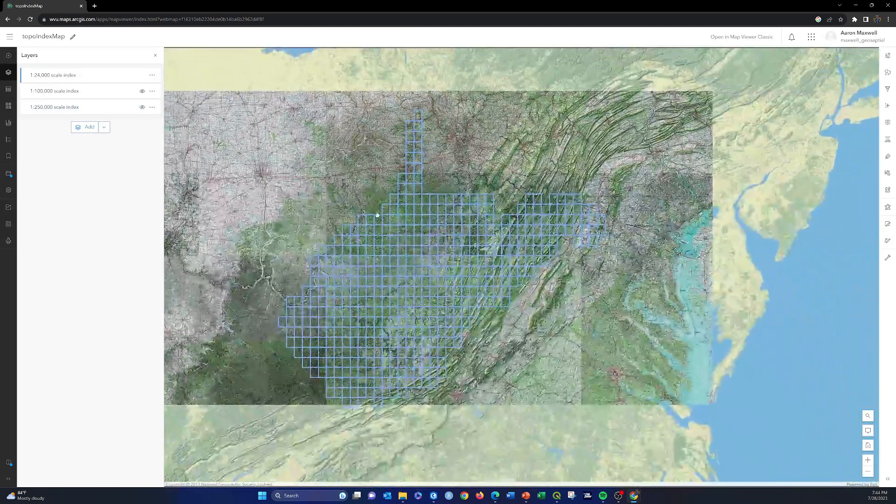
{"action": "scroll", "coordinate": [411, 220], "scroll_direction": "up", "scroll_amount": 3}
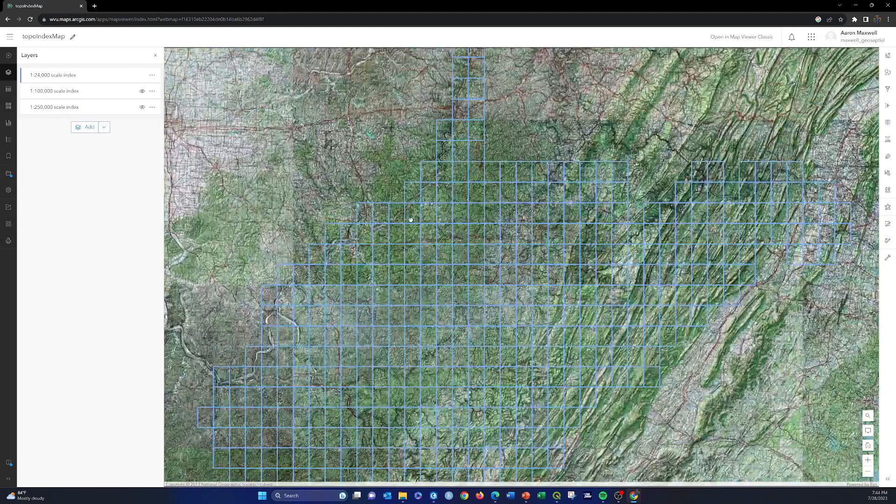
{"action": "scroll", "coordinate": [411, 220], "scroll_direction": "down", "scroll_amount": 3}
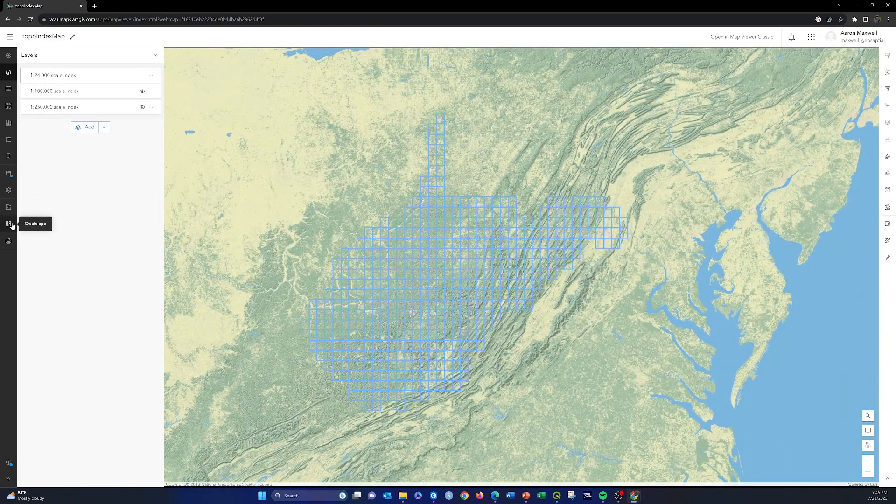
Review the map properties and save the changes to the topoIndexMap web map.
{"action": "left_click", "coordinate": [9, 191]}
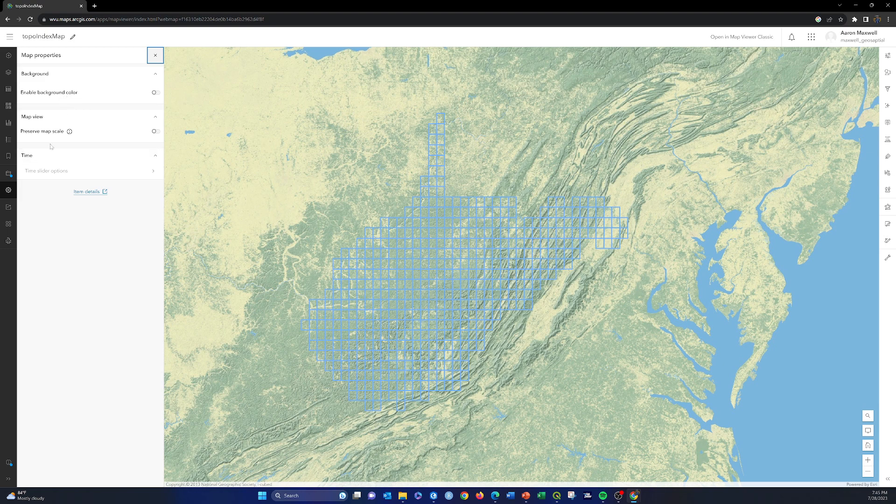
{"action": "left_click", "coordinate": [9, 190]}
{"action": "left_click", "coordinate": [8, 174]}
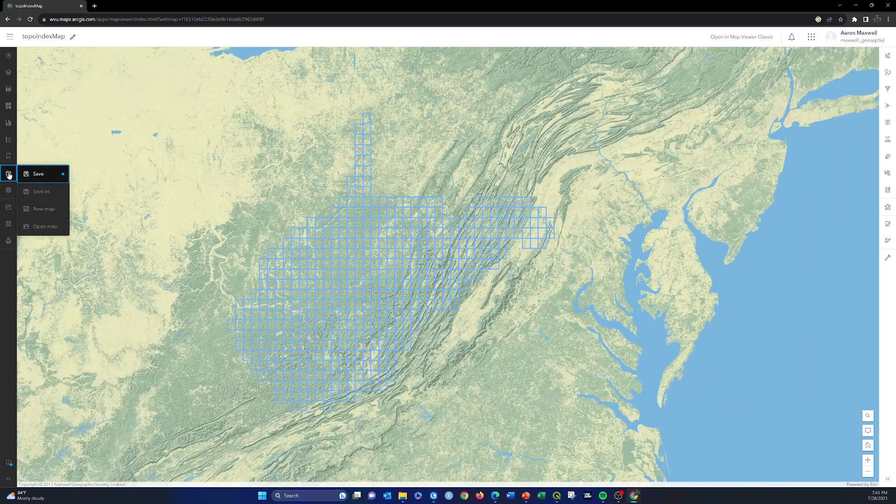
{"action": "left_click", "coordinate": [34, 175]}
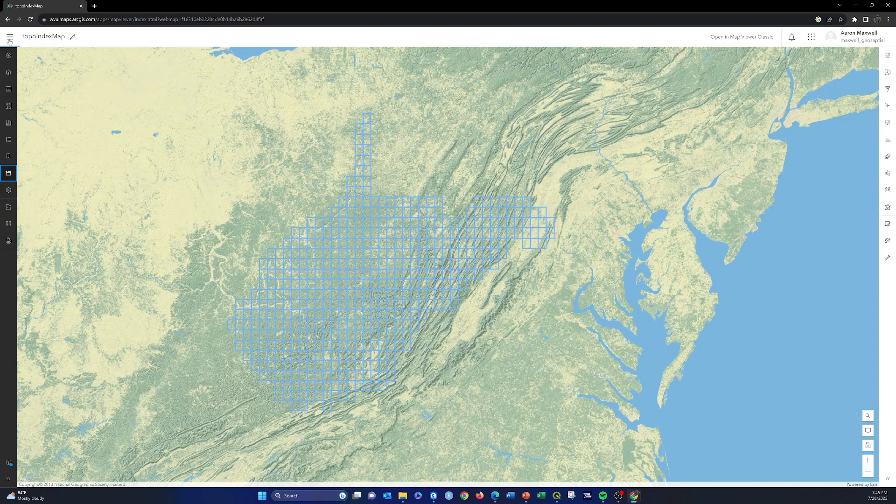
Return to the newAGOLVideos content folder and open the topoIndexMap web map's item page.
{"action": "left_click", "coordinate": [9, 41]}
{"action": "left_click", "coordinate": [20, 195]}
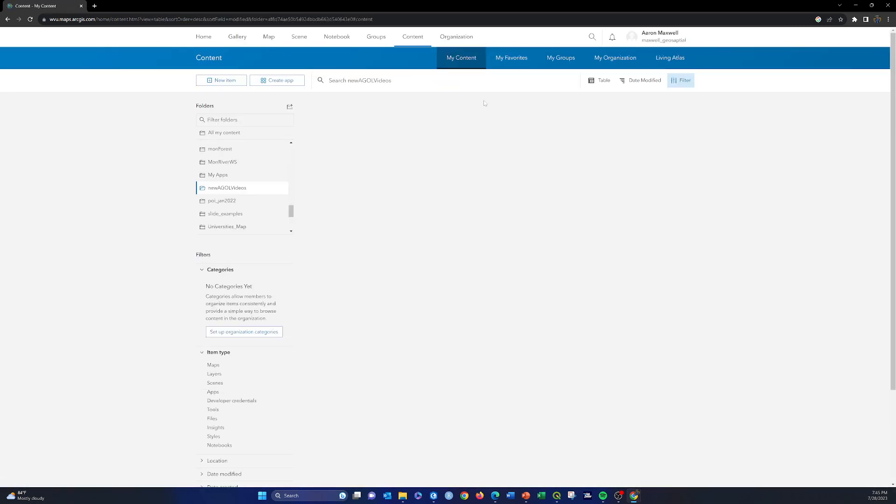
{"action": "left_click", "coordinate": [352, 138]}
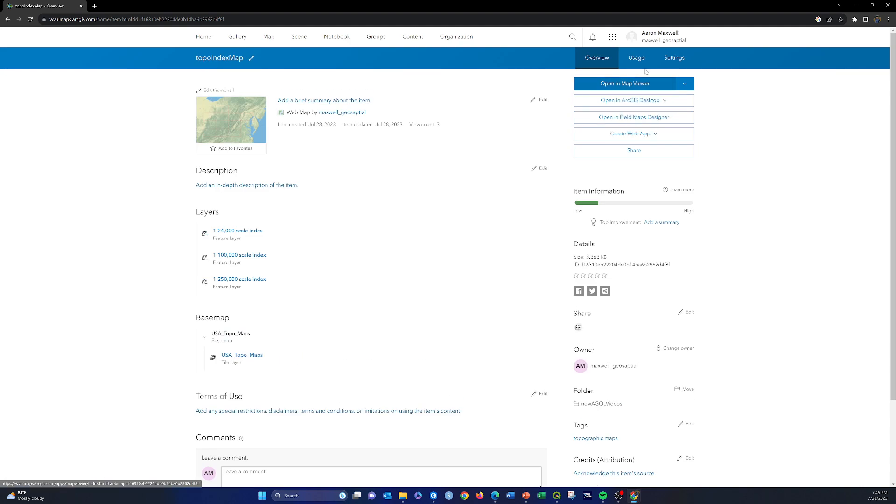
Tighten the topoIndexMap item's extent around West Virginia by pulling in its west, east and north edges, and save it.
{"action": "left_click", "coordinate": [636, 57]}
{"action": "left_click", "coordinate": [675, 58]}
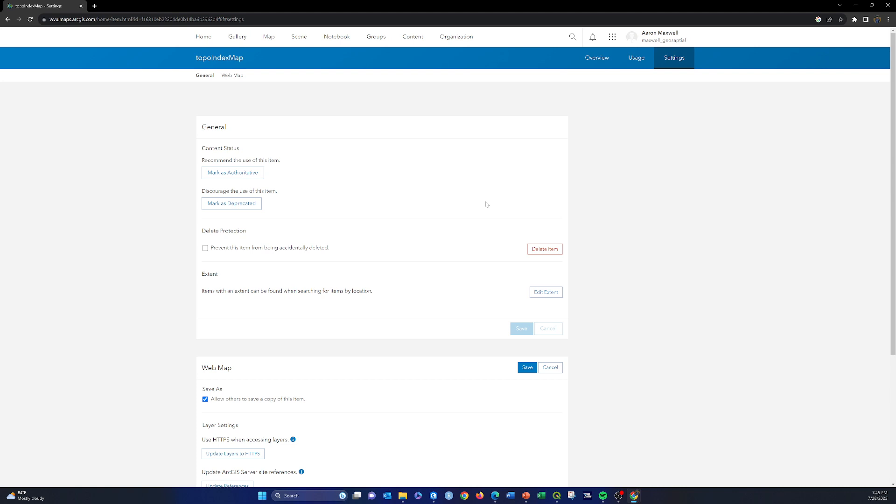
{"action": "left_click", "coordinate": [545, 294]}
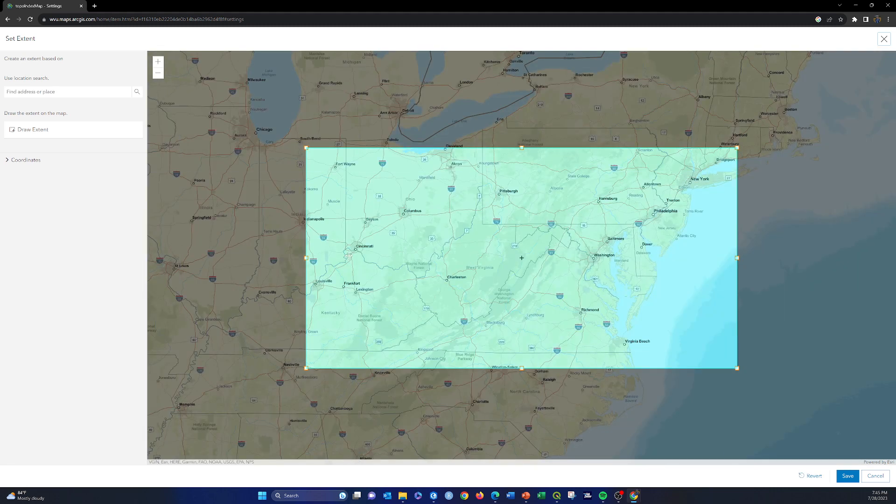
{"action": "left_click_drag", "start_coordinate": [321, 258], "coordinate": [379, 258]}
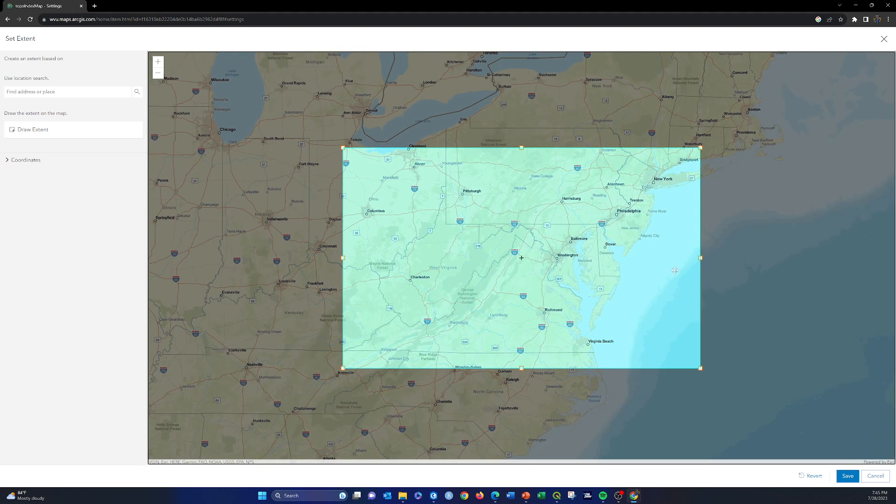
{"action": "left_click_drag", "start_coordinate": [700, 258], "coordinate": [590, 257]}
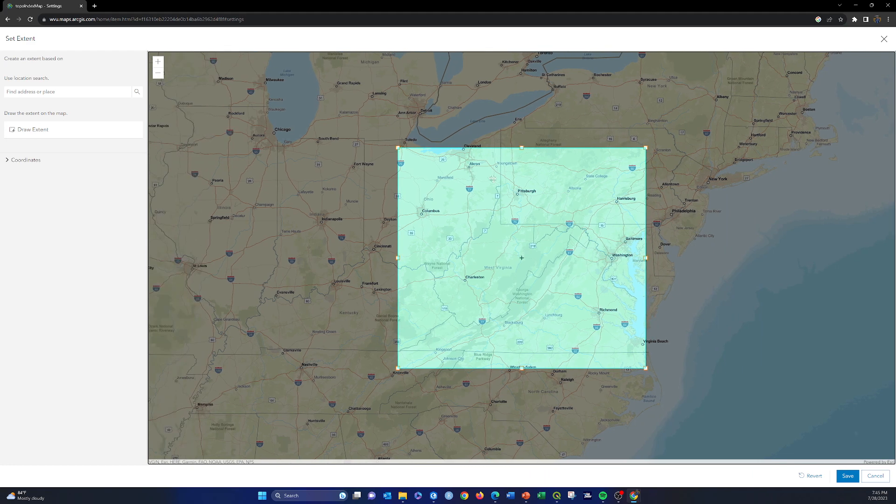
{"action": "left_click_drag", "start_coordinate": [522, 146], "coordinate": [522, 153]}
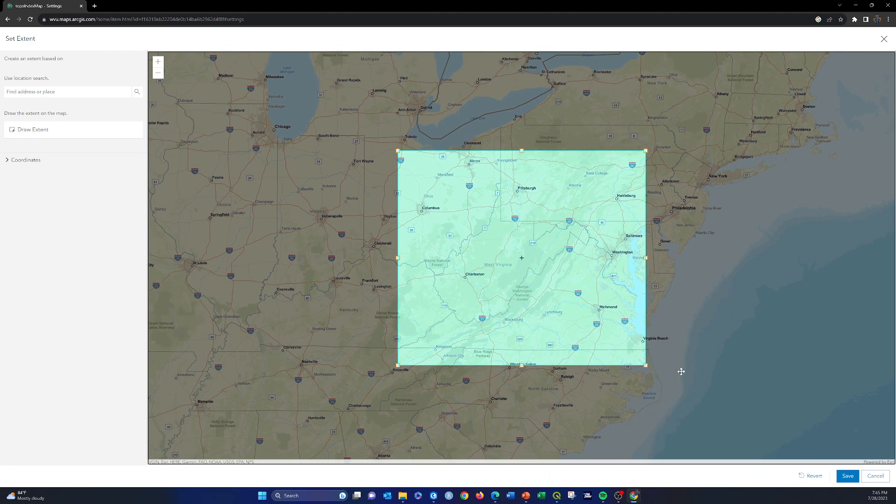
{"action": "left_click", "coordinate": [847, 475]}
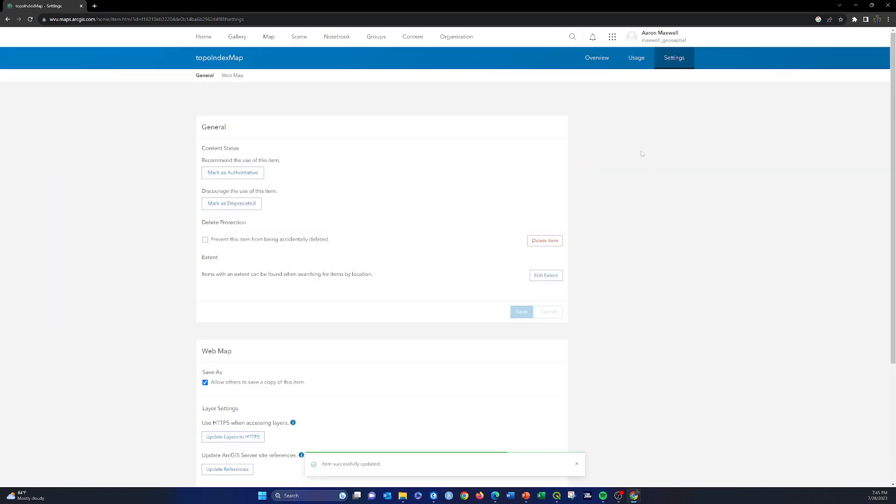
Create a Basic Instant App from the web map, titled topoIndexMapBasic, in the newAGOLVideos folder.
{"action": "left_click", "coordinate": [596, 61]}
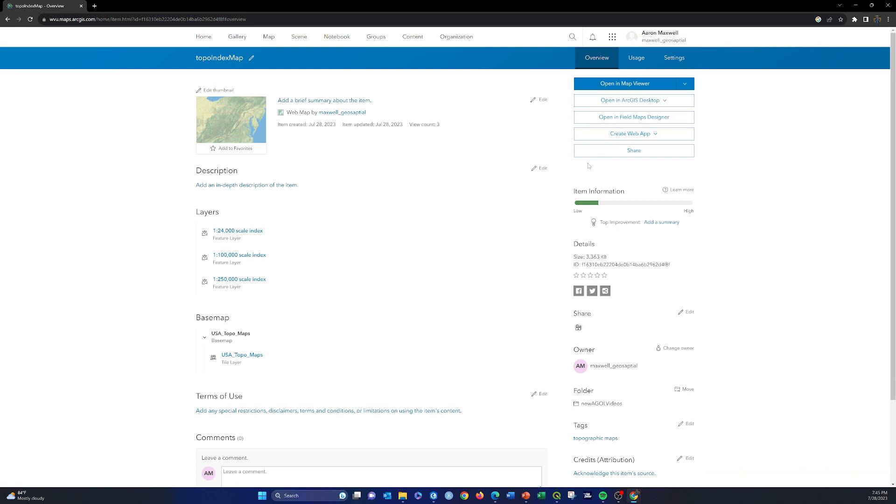
{"action": "left_click", "coordinate": [658, 137]}
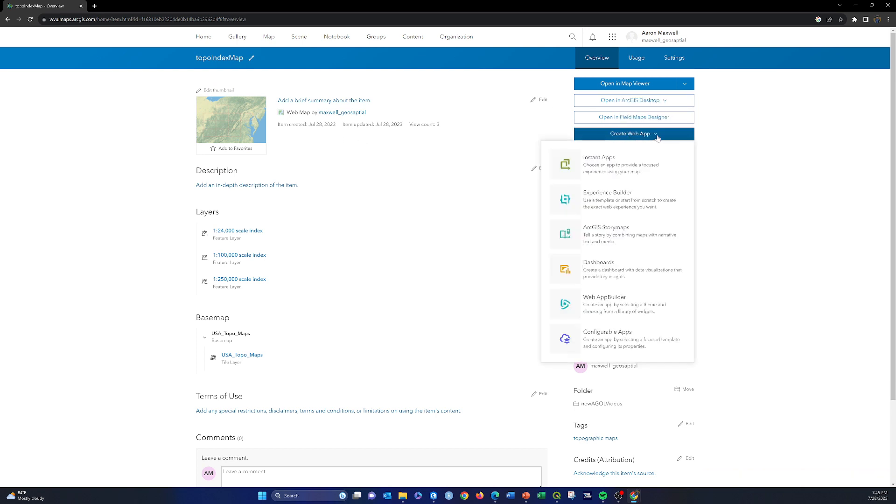
{"action": "left_click", "coordinate": [601, 160]}
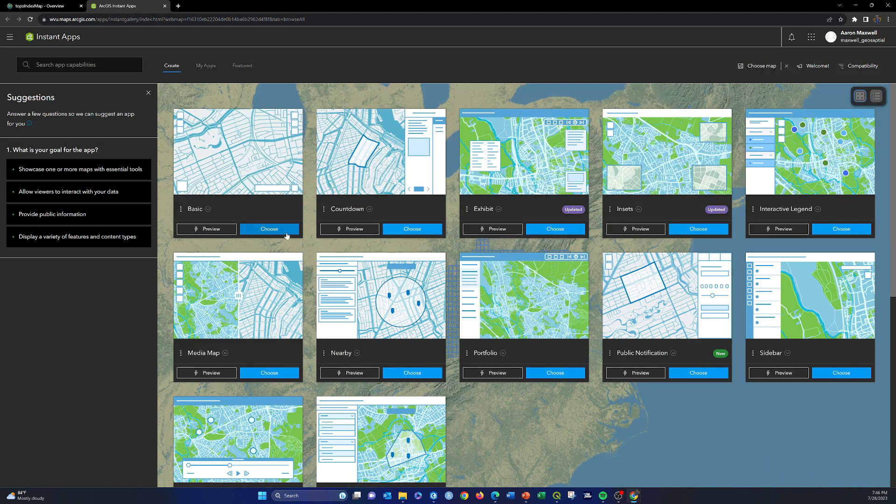
{"action": "left_click", "coordinate": [258, 228]}
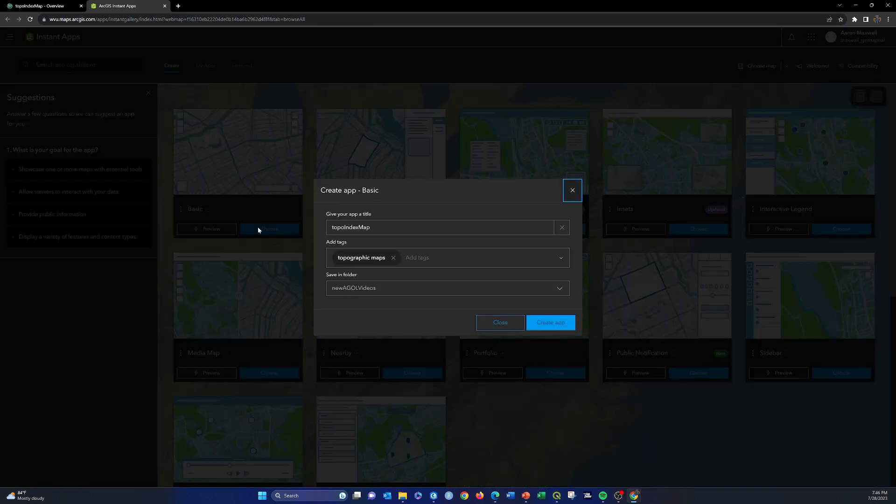
{"action": "left_click", "coordinate": [371, 227]}
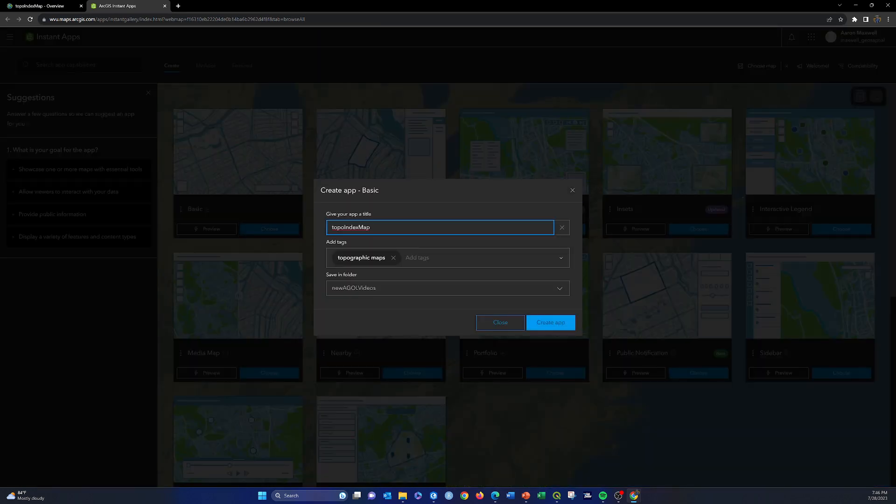
{"action": "type", "text": "Basic"}
{"action": "left_click", "coordinate": [551, 322]}
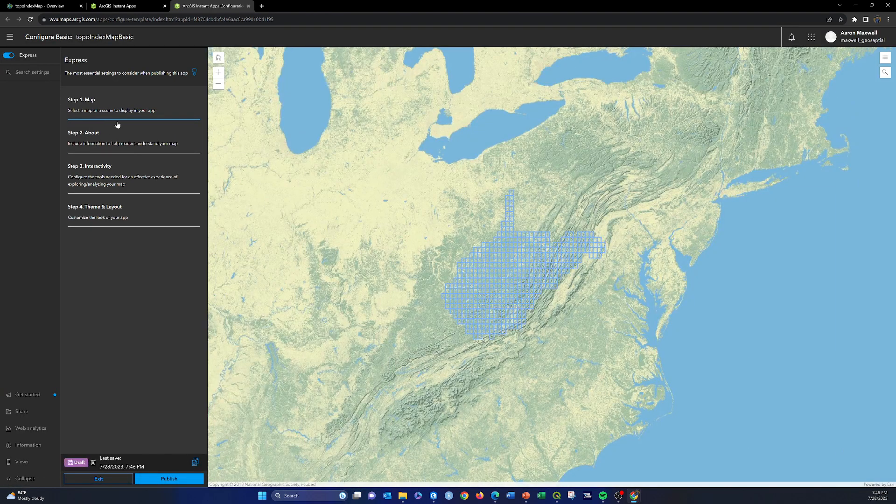
Turn off express mode for the app configuration and review the details of its source map.
{"action": "scroll", "coordinate": [490, 273], "scroll_direction": "up", "scroll_amount": 2}
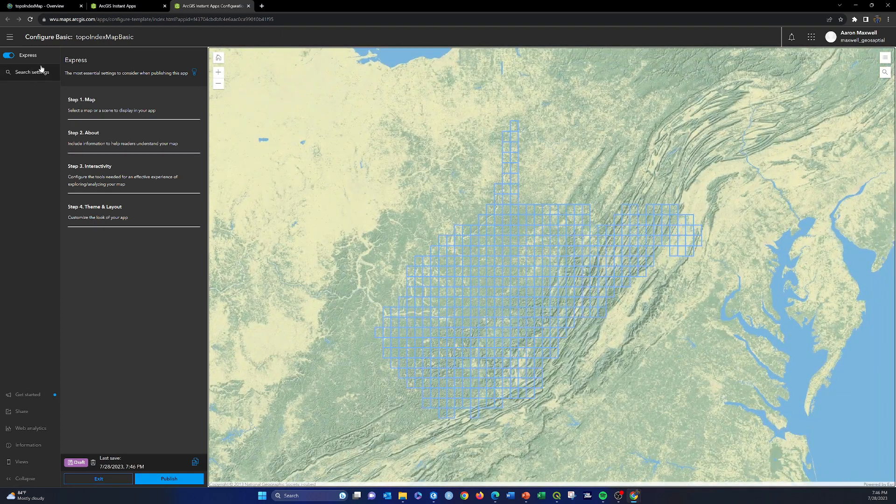
{"action": "left_click", "coordinate": [8, 55]}
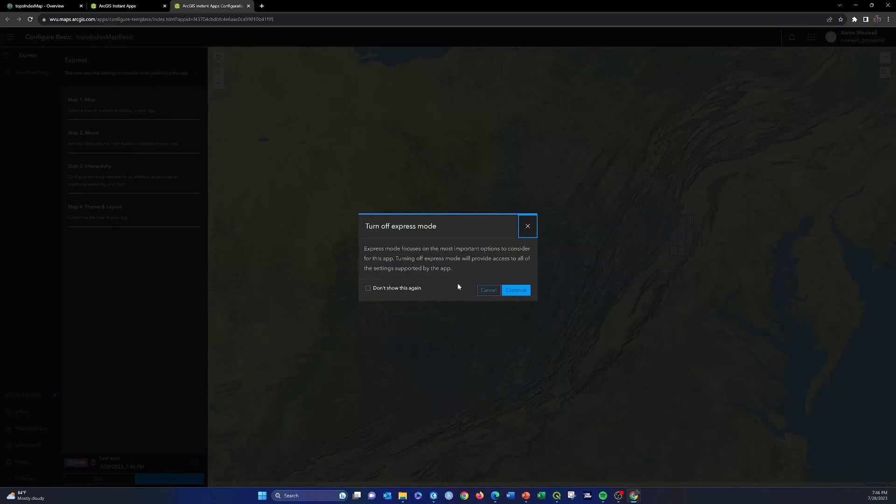
{"action": "left_click", "coordinate": [516, 291]}
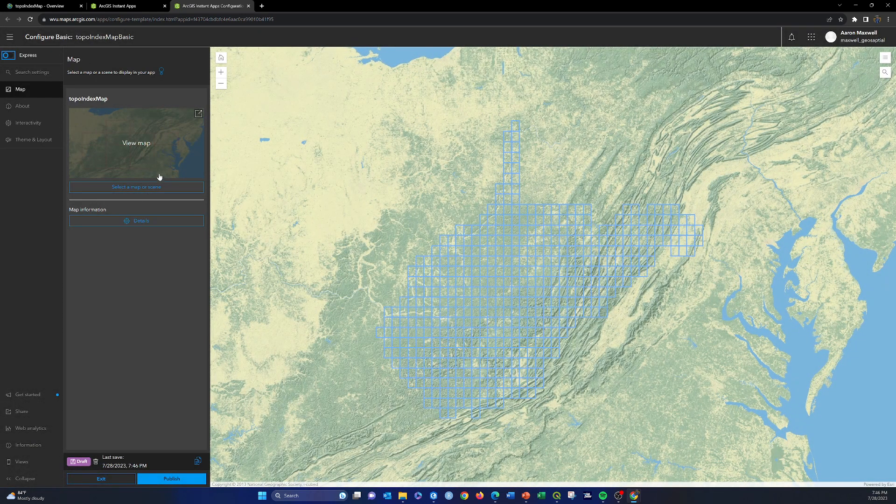
{"action": "mouse_move", "coordinate": [121, 143]}
{"action": "left_click", "coordinate": [158, 220]}
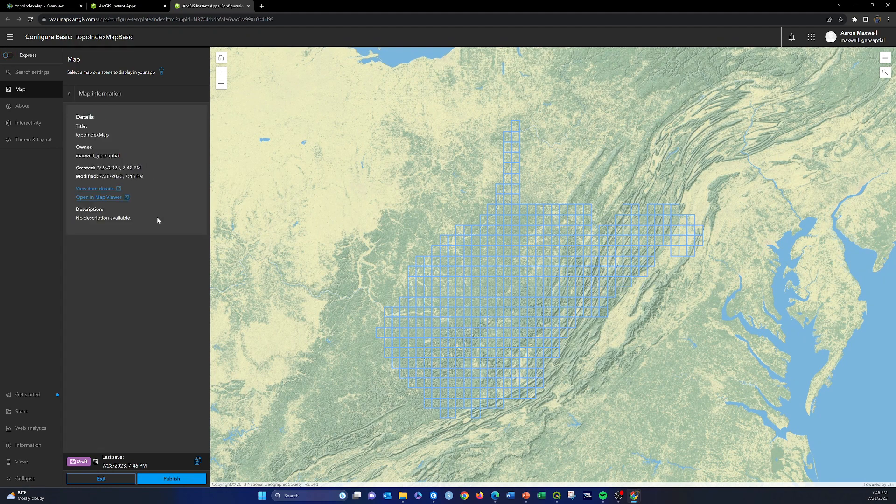
{"action": "left_click", "coordinate": [68, 94]}
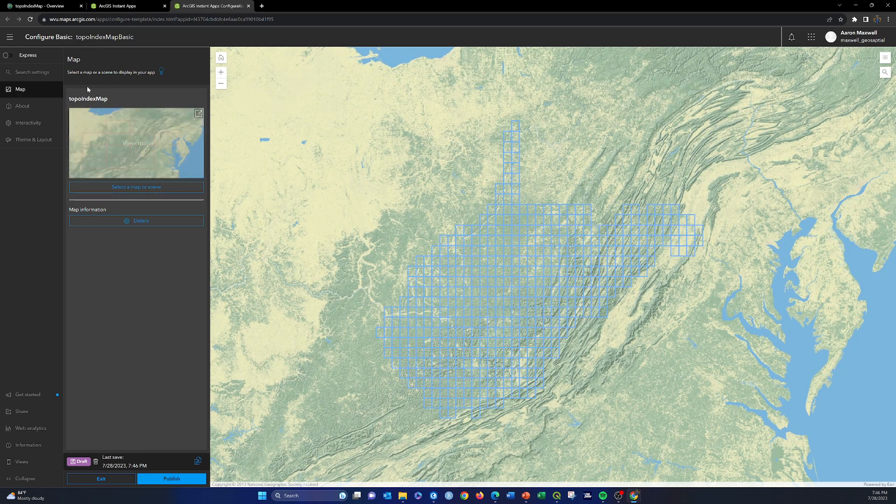
Enable the app header with the title "West Virginia Topo Index Viewer" and look at the map's text alternative setting.
{"action": "left_click", "coordinate": [26, 106]}
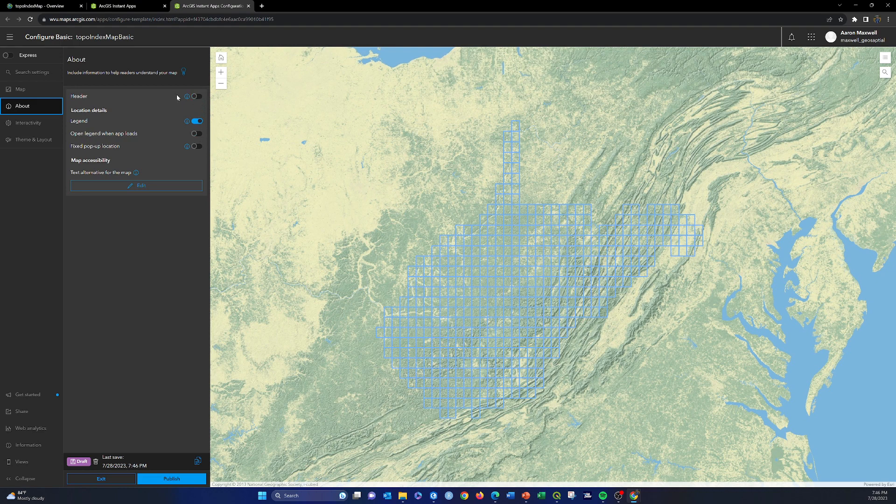
{"action": "left_click", "coordinate": [196, 97]}
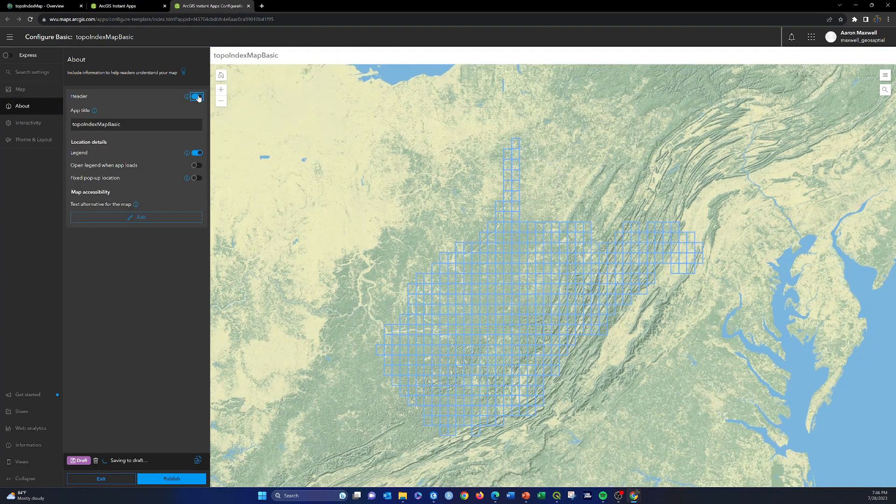
{"action": "key", "text": "Tab"}
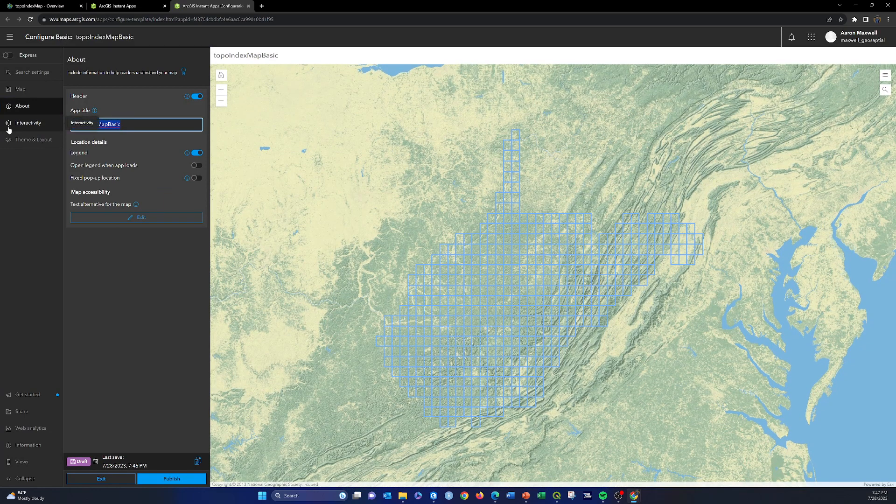
{"action": "key", "text": "BackSpace"}
{"action": "type", "text": "West"}
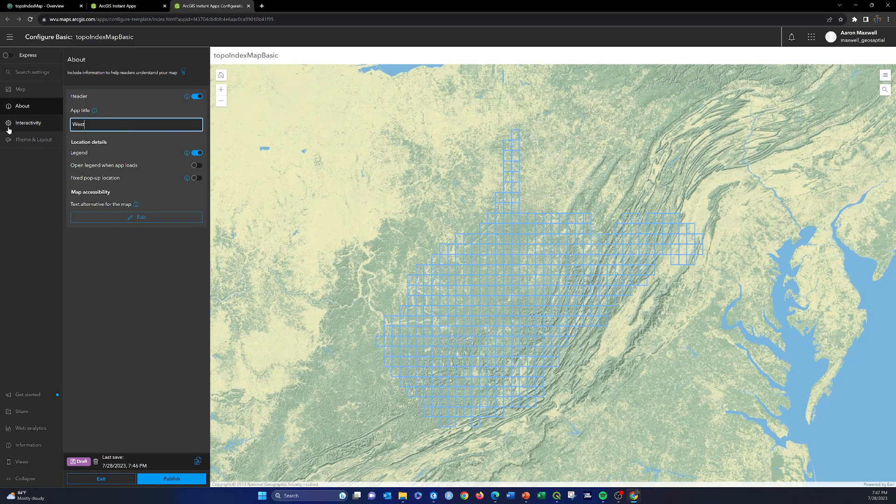
{"action": "type", "text": " Virginia Topo Index Viewer"}
{"action": "left_click", "coordinate": [144, 262]}
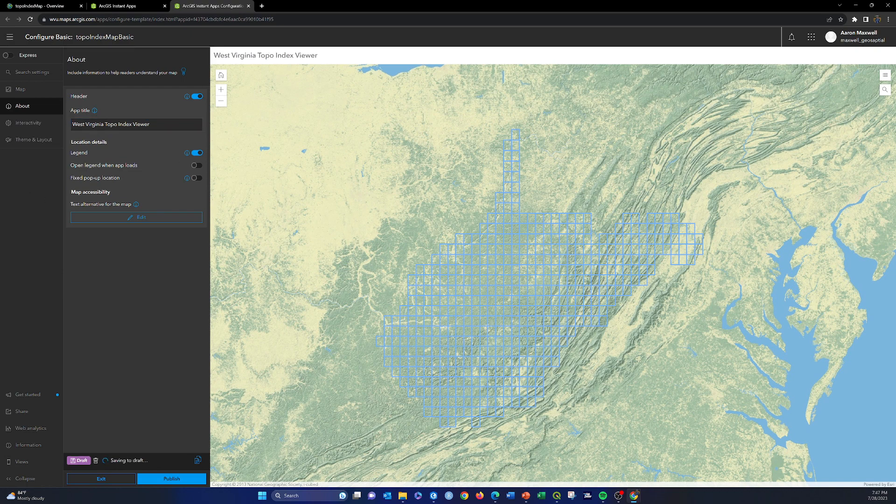
{"action": "left_click", "coordinate": [140, 218]}
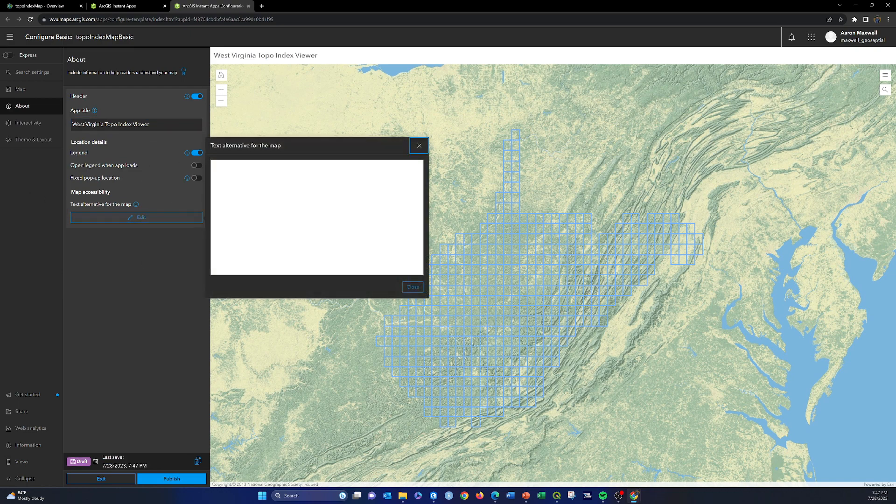
{"action": "left_click", "coordinate": [418, 146]}
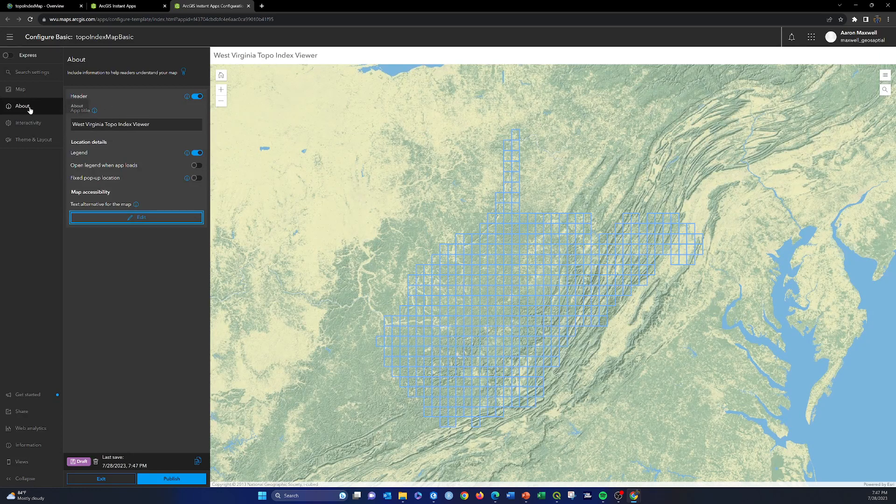
Enable the compass, the find current location button and the scalebar among the app's explore and navigate tools.
{"action": "left_click", "coordinate": [28, 123]}
{"action": "left_click", "coordinate": [121, 113]}
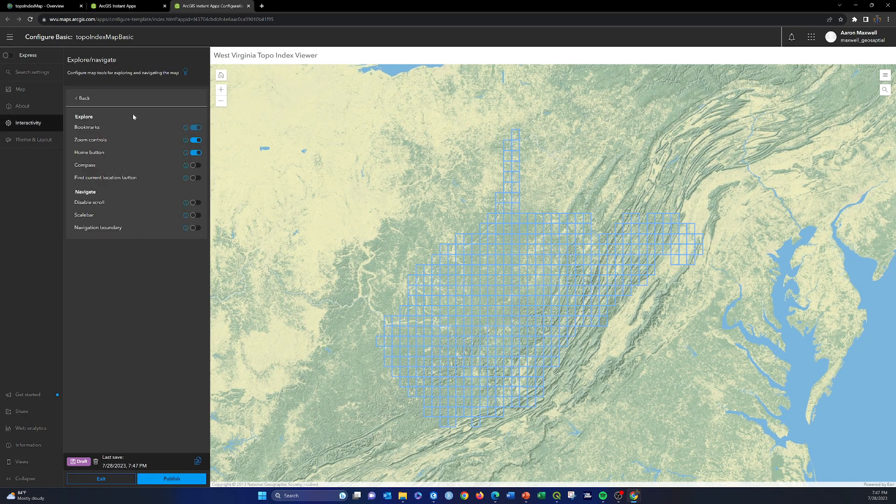
{"action": "left_click", "coordinate": [196, 164]}
{"action": "left_click", "coordinate": [196, 178]}
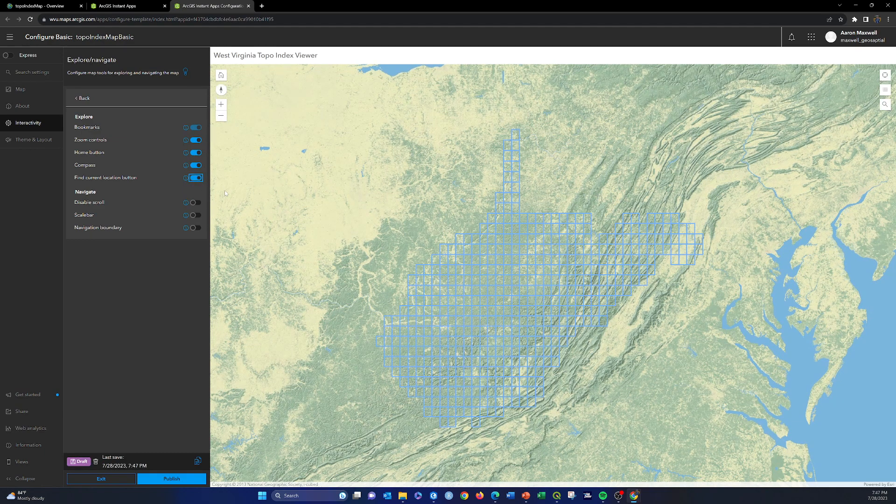
{"action": "left_click", "coordinate": [196, 215]}
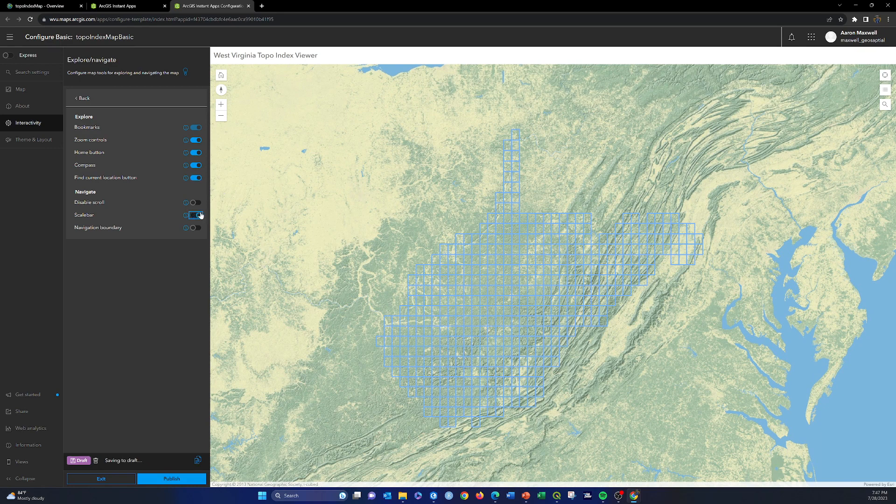
Set the app's theme mode to Dark.
{"action": "left_click", "coordinate": [35, 140]}
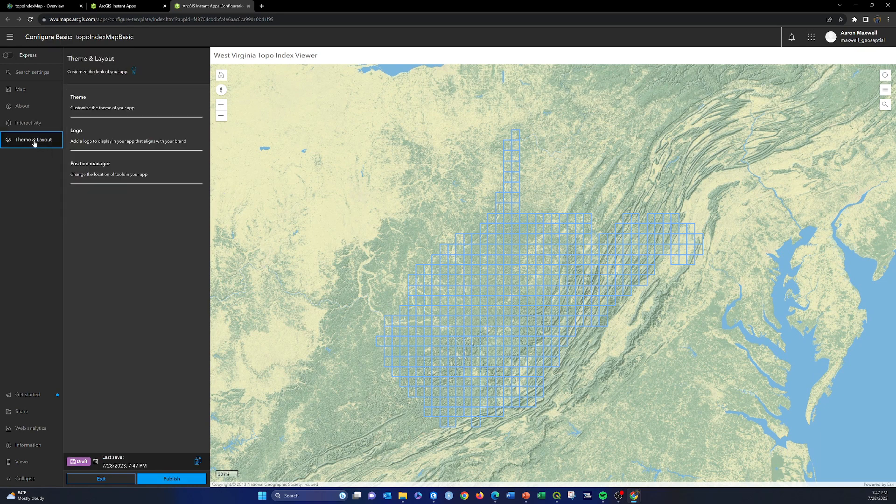
{"action": "left_click", "coordinate": [82, 103]}
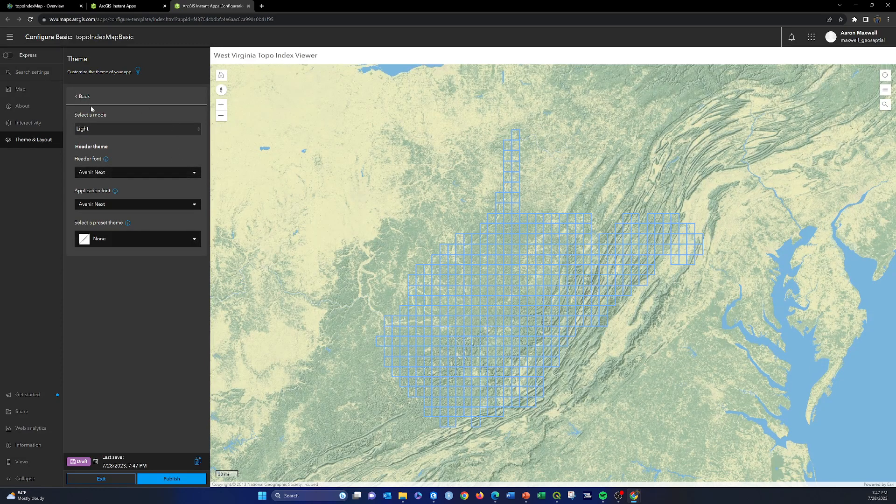
{"action": "left_click", "coordinate": [75, 98]}
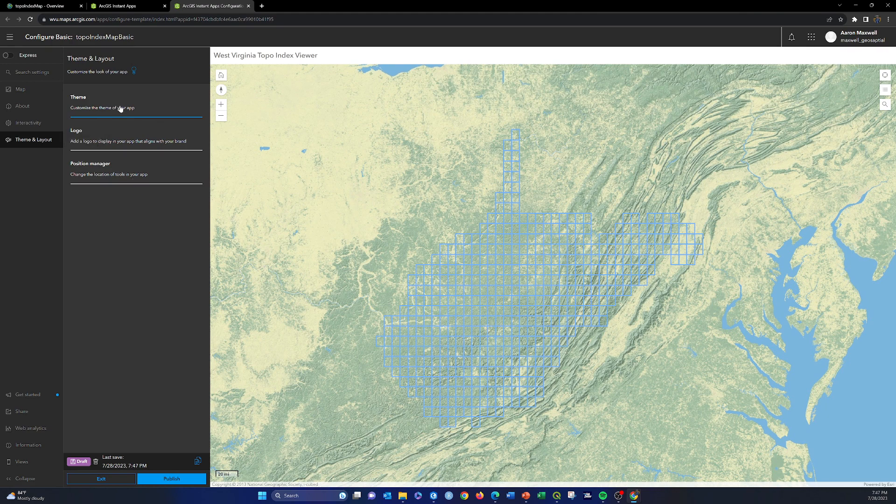
{"action": "left_click", "coordinate": [89, 107]}
{"action": "left_click", "coordinate": [130, 129]}
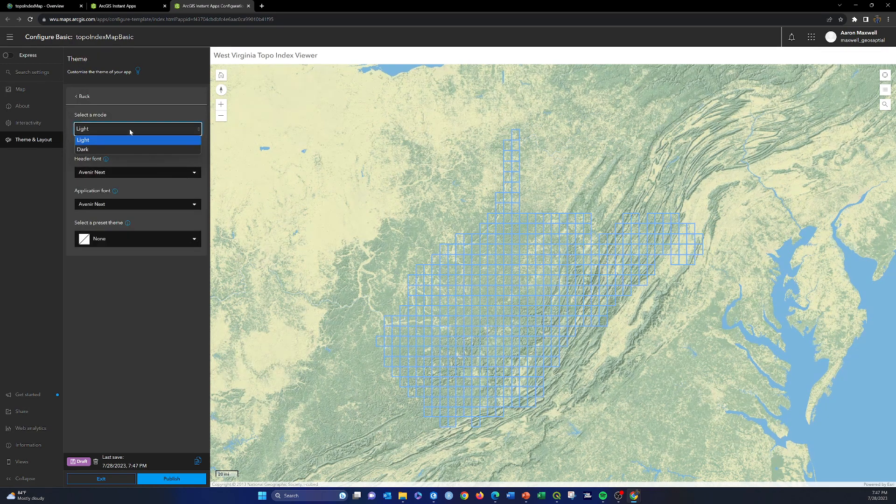
{"action": "left_click", "coordinate": [87, 150]}
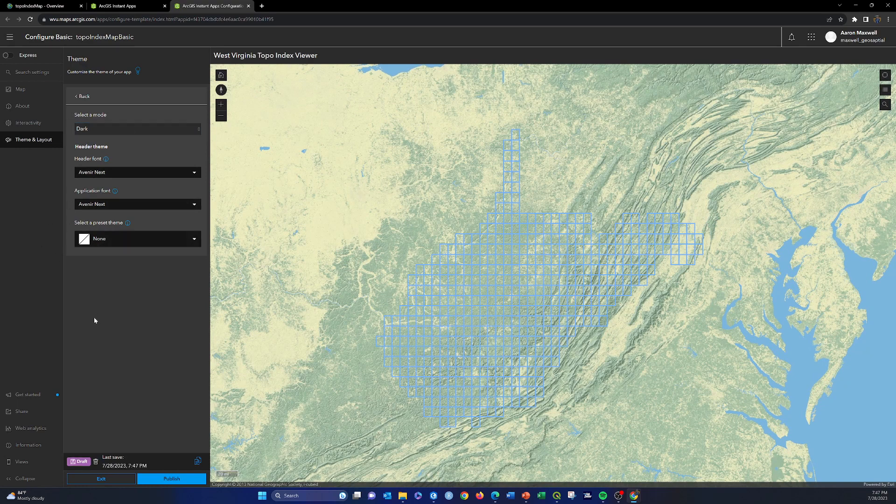
Share the app at the Organization level and save the sharing settings.
{"action": "left_click", "coordinate": [21, 411]}
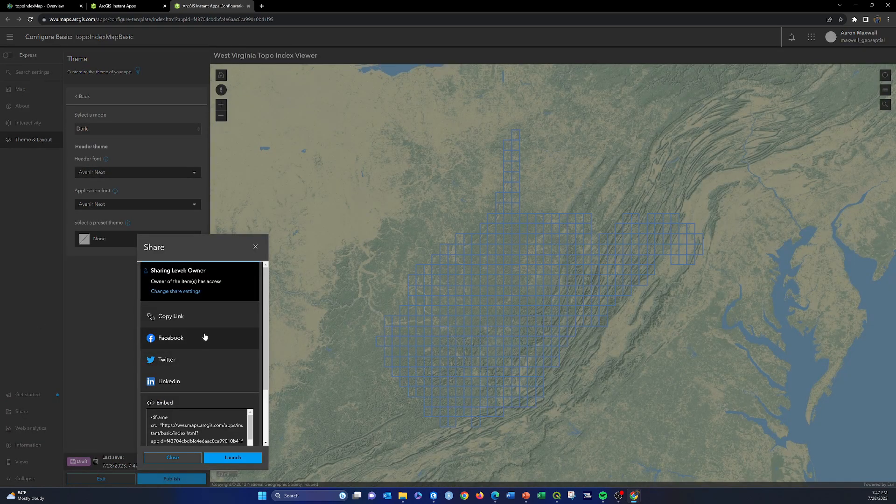
{"action": "left_click", "coordinate": [180, 292]}
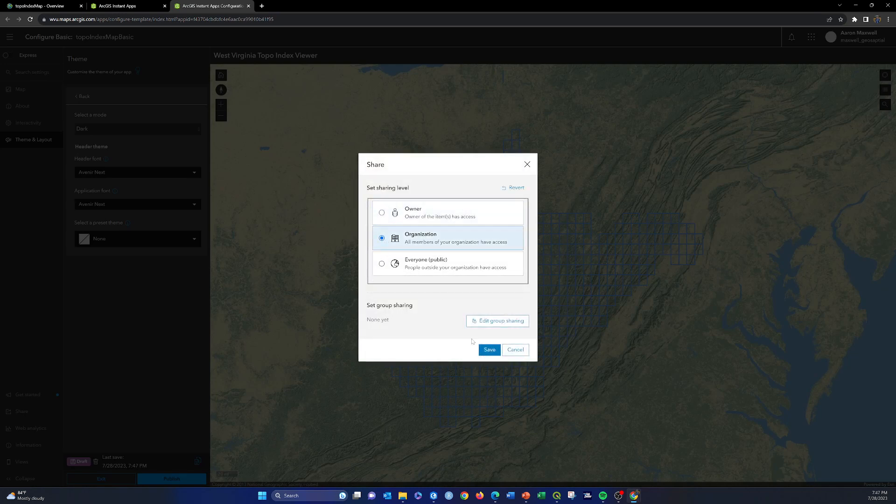
{"action": "left_click", "coordinate": [491, 350]}
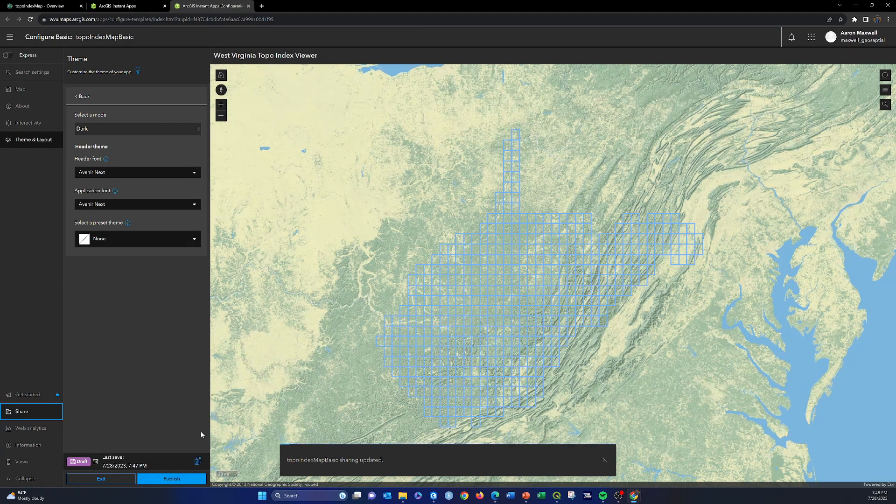
Publish the app, confirm the publication and select its embed code among the sharing options.
{"action": "left_click", "coordinate": [165, 479]}
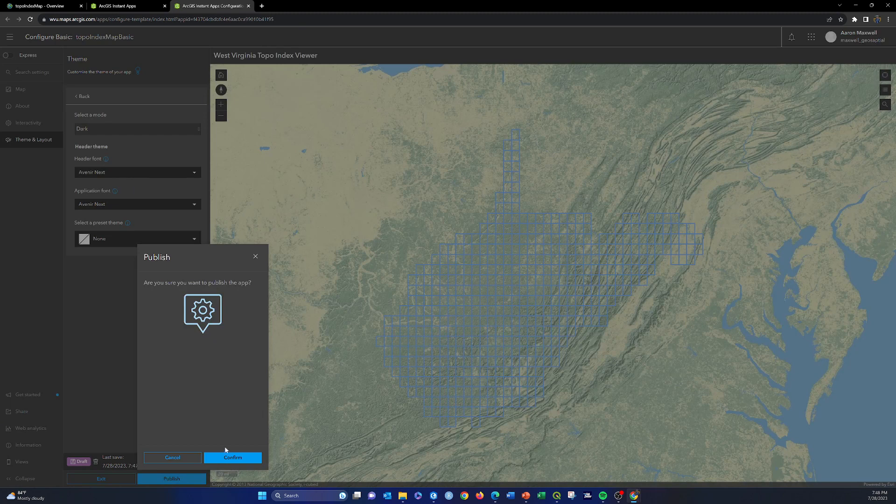
{"action": "left_click", "coordinate": [224, 459]}
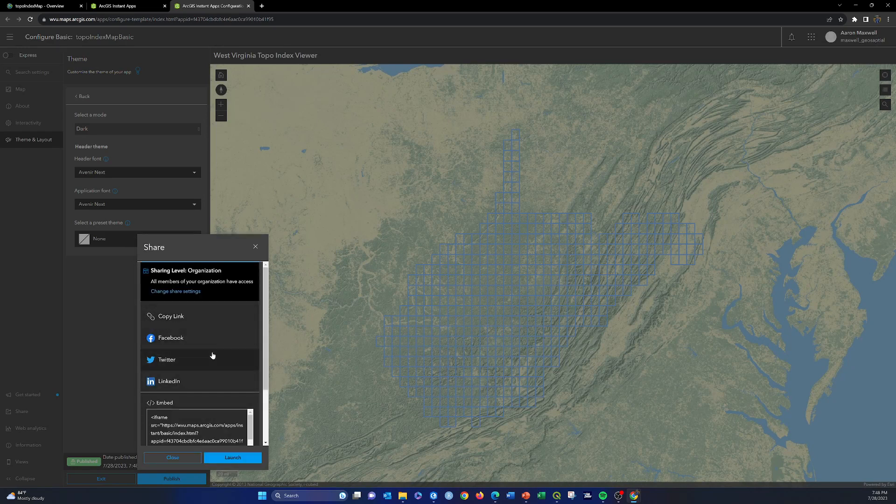
{"action": "scroll", "coordinate": [214, 353], "scroll_direction": "down", "scroll_amount": 2}
{"action": "left_click_drag", "start_coordinate": [151, 342], "coordinate": [205, 382]}
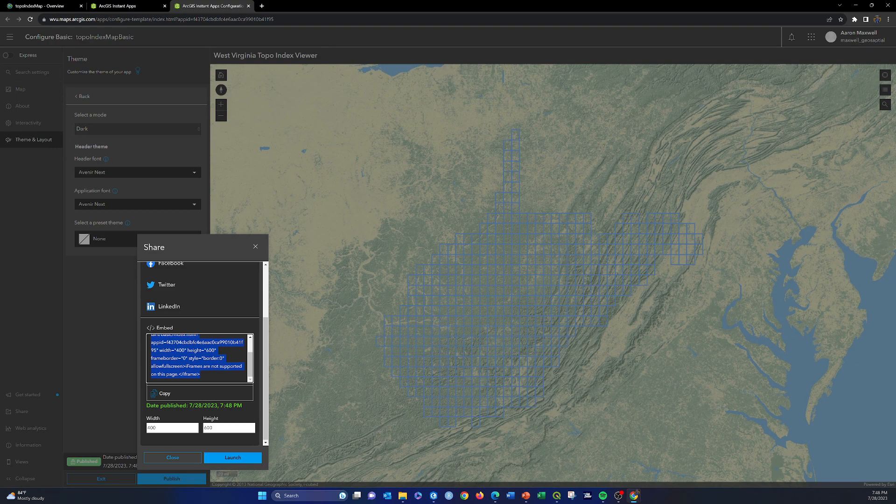
Launch the published app, open the pop-up of a quad on the state's northern edge and dismiss it.
{"action": "left_click", "coordinate": [229, 458]}
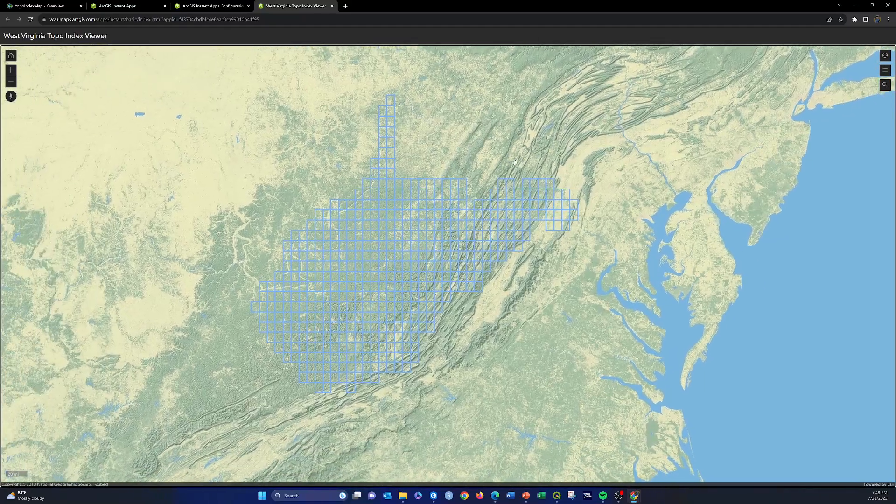
{"action": "scroll", "coordinate": [421, 197], "scroll_direction": "up", "scroll_amount": 1}
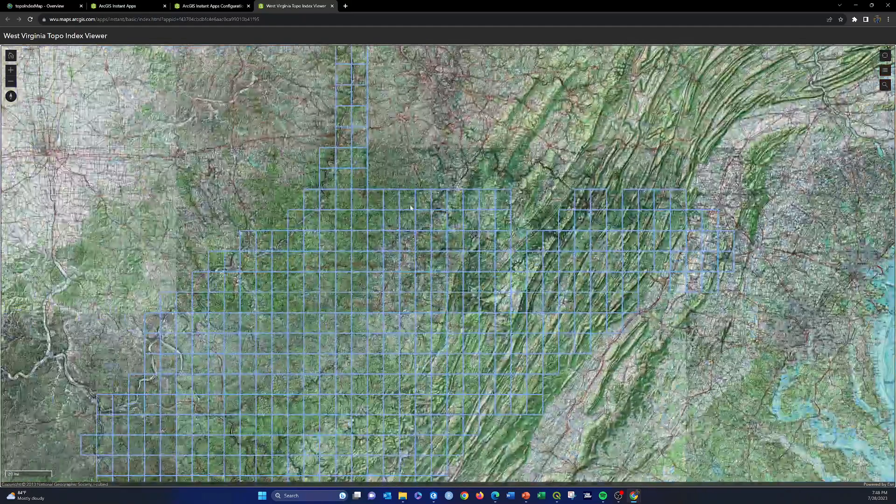
{"action": "left_click", "coordinate": [404, 202]}
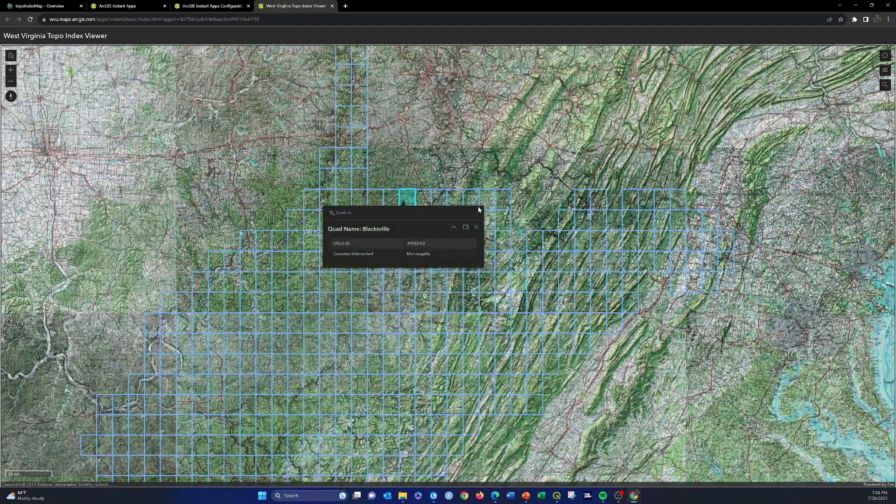
{"action": "left_click", "coordinate": [476, 228]}
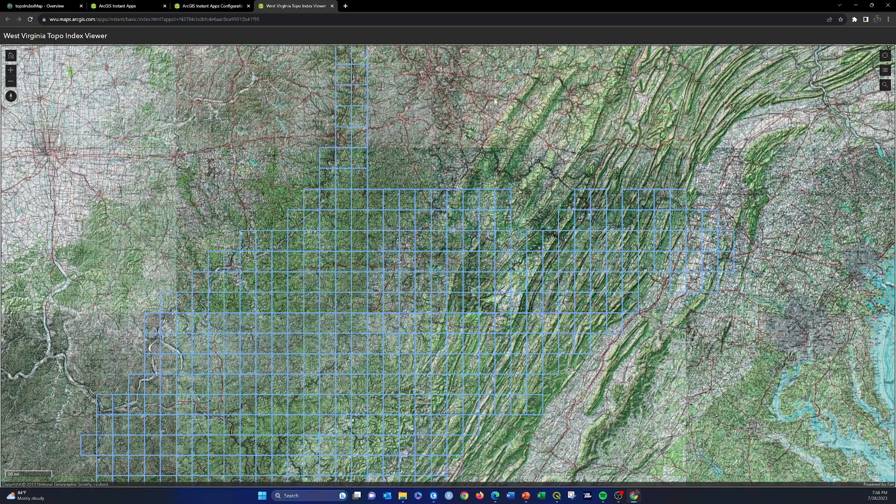
Try the viewer's legend and its address or place search, and close the launched app.
{"action": "left_click", "coordinate": [885, 71]}
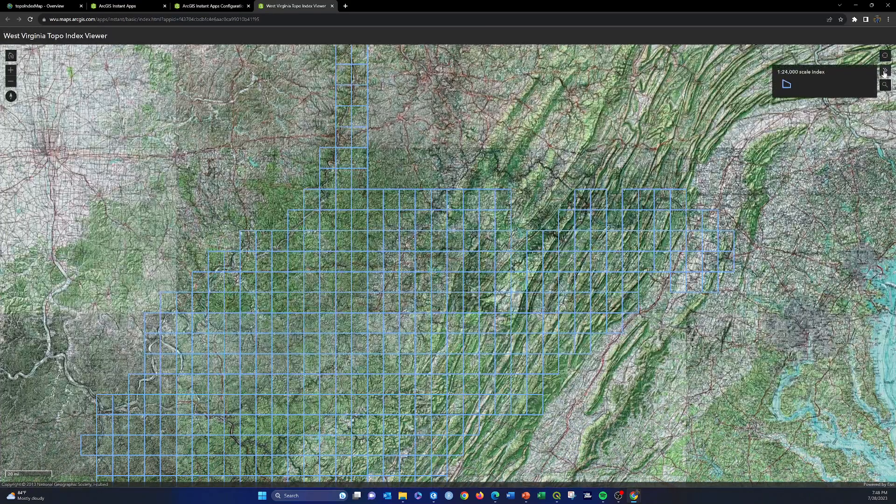
{"action": "left_click", "coordinate": [885, 71]}
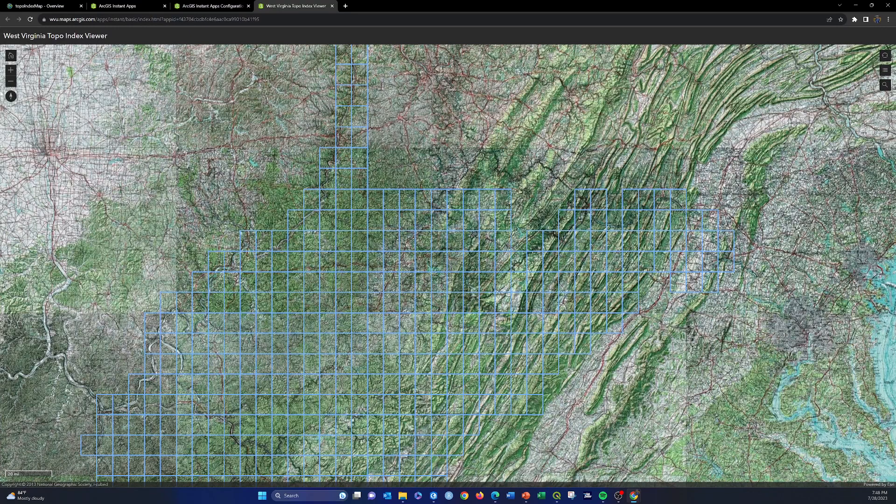
{"action": "left_click", "coordinate": [885, 85]}
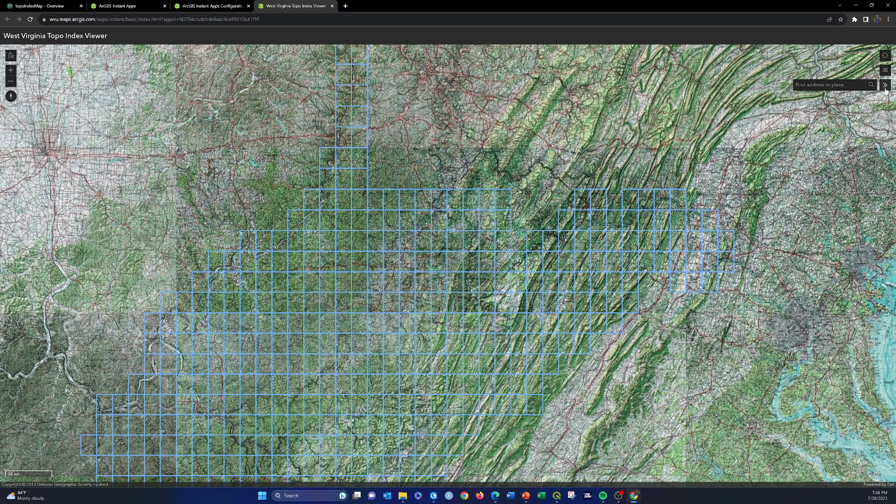
{"action": "left_click", "coordinate": [885, 85]}
{"action": "left_click", "coordinate": [886, 70]}
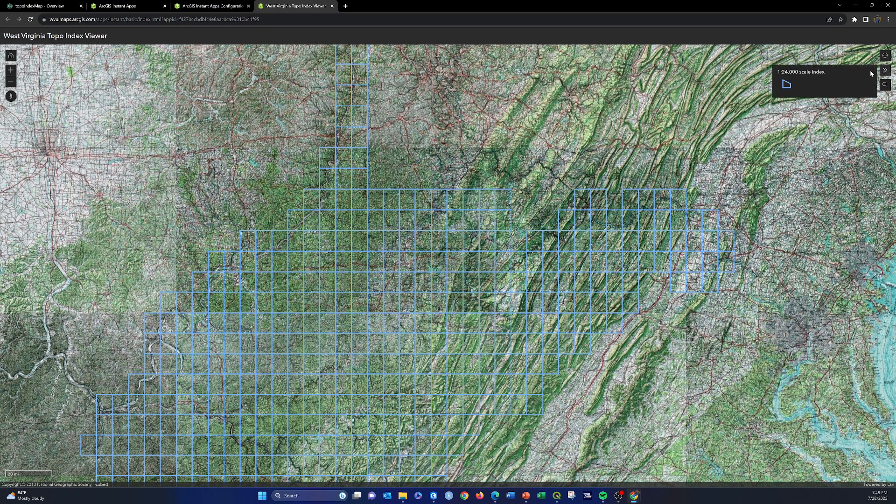
{"action": "left_click", "coordinate": [784, 143]}
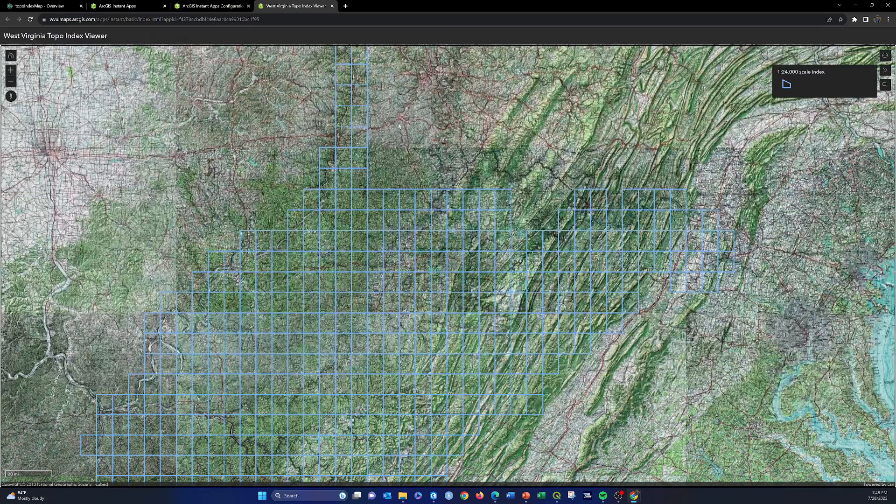
{"action": "left_click", "coordinate": [332, 6]}
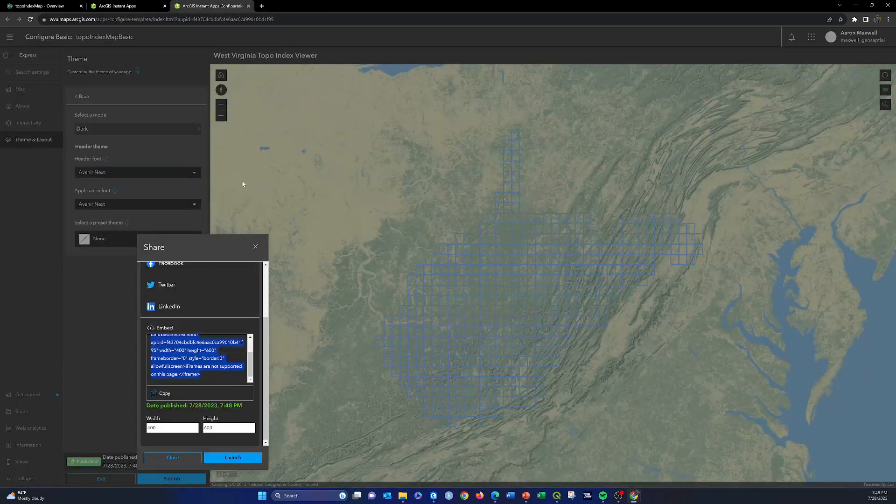
Dismiss the sharing options and review the app's map, about and explore/navigate settings.
{"action": "left_click", "coordinate": [255, 247]}
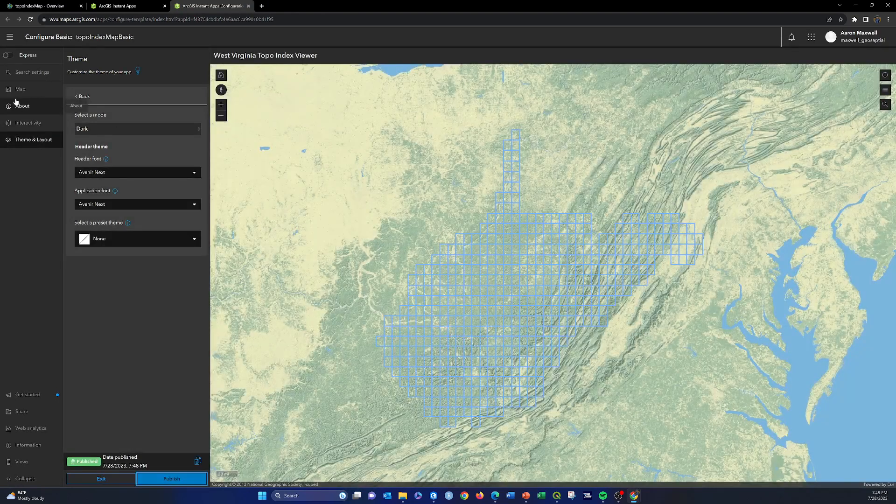
{"action": "left_click", "coordinate": [23, 71]}
{"action": "left_click", "coordinate": [28, 89]}
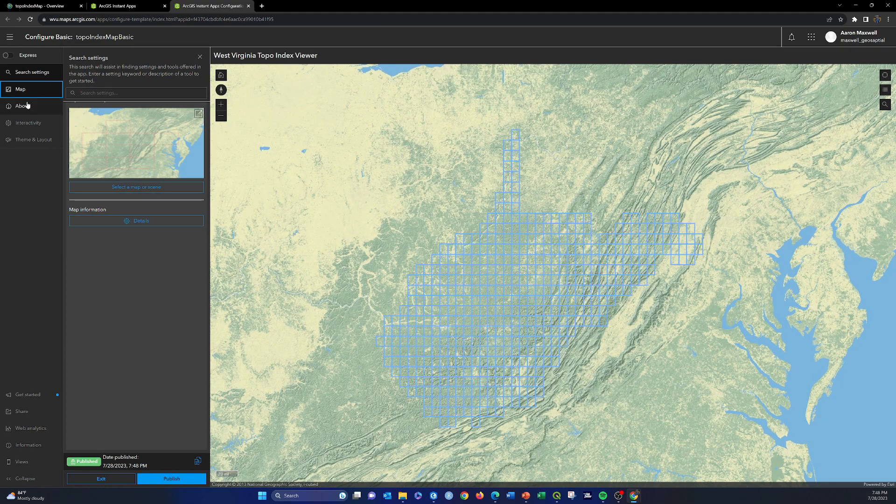
{"action": "left_click", "coordinate": [27, 106]}
{"action": "left_click", "coordinate": [31, 124]}
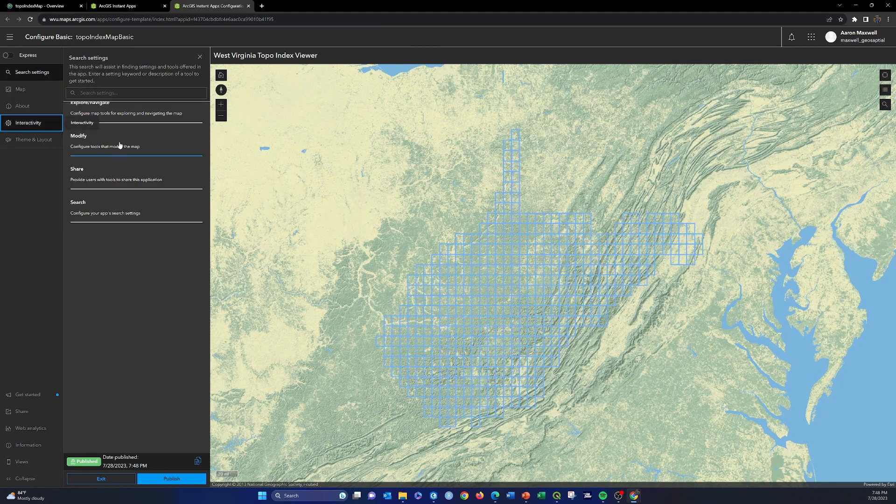
{"action": "left_click", "coordinate": [99, 111]}
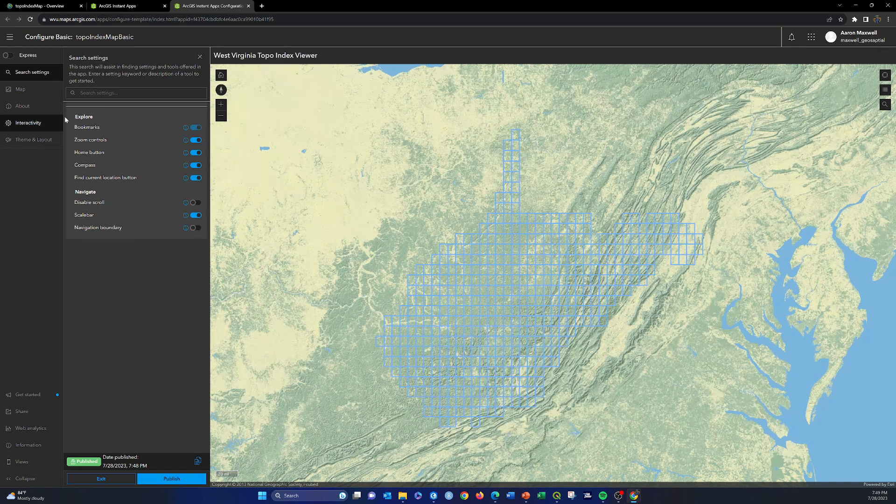
{"action": "left_click", "coordinate": [56, 92]}
{"action": "left_click", "coordinate": [28, 107]}
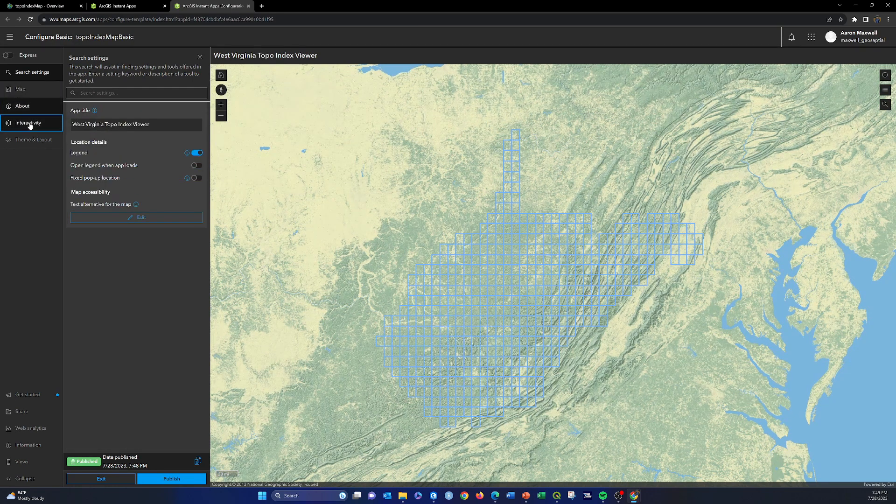
Enable the layer list and basemap toggle among the app's modify tools, and show the layer list when the app opens.
{"action": "left_click", "coordinate": [29, 123]}
{"action": "scroll", "coordinate": [106, 146], "scroll_direction": "down", "scroll_amount": 5}
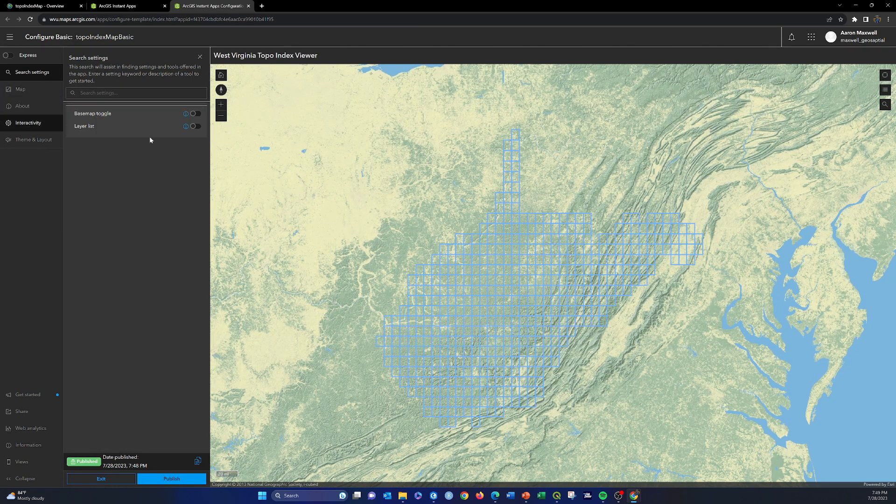
{"action": "left_click", "coordinate": [195, 126]}
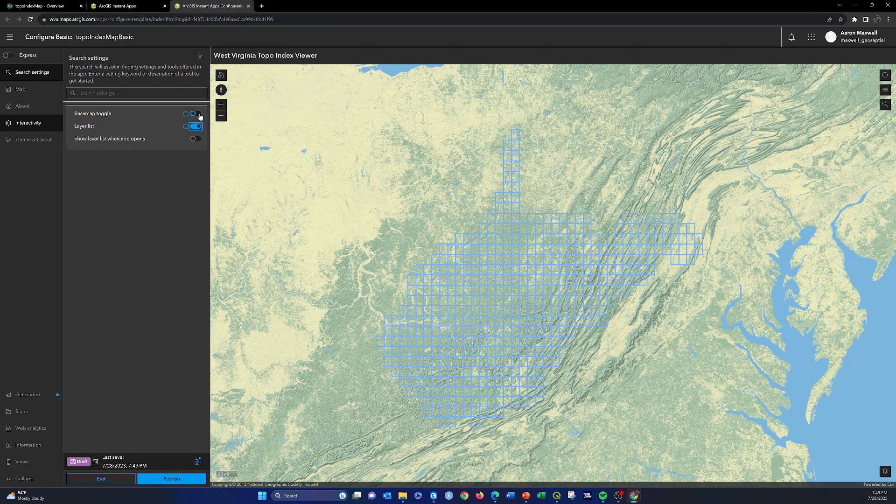
{"action": "left_click", "coordinate": [196, 113]}
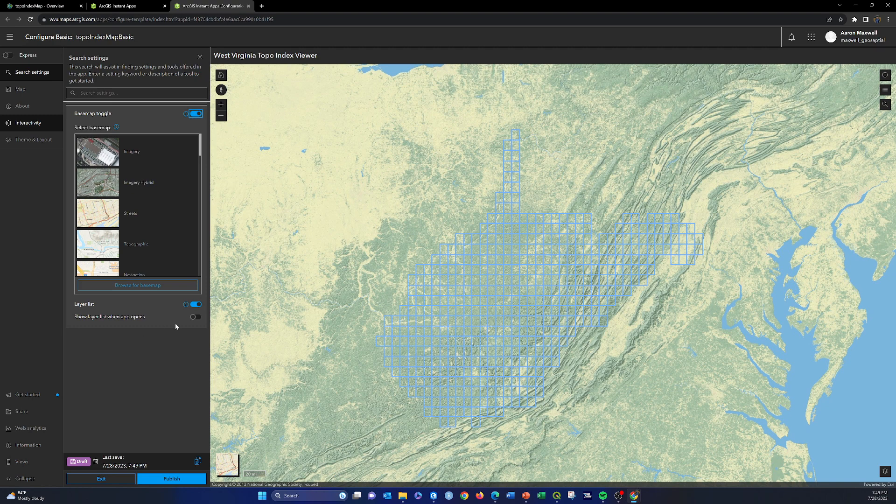
{"action": "left_click", "coordinate": [195, 317]}
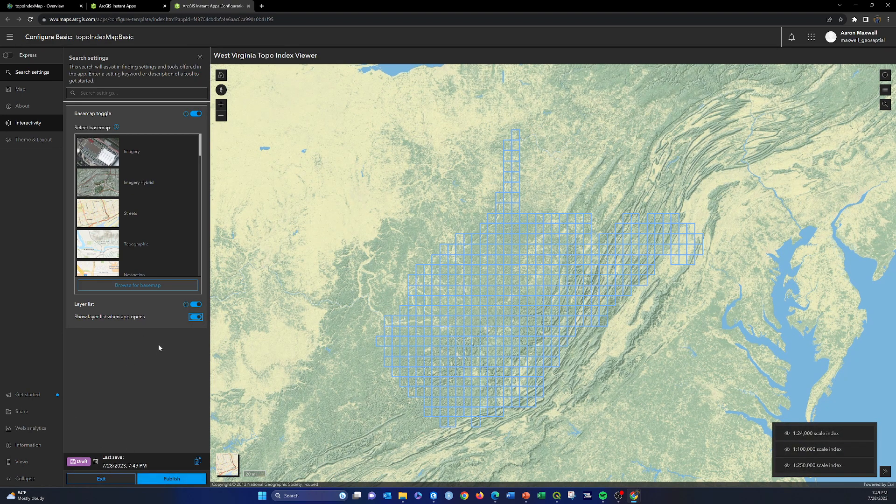
Publish the updated app, confirm the publication and launch the viewer.
{"action": "left_click", "coordinate": [182, 480]}
{"action": "left_click", "coordinate": [243, 456]}
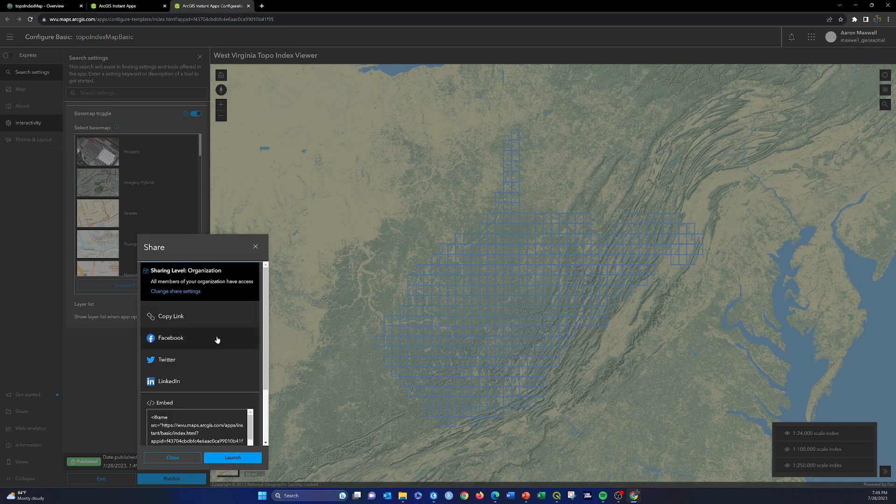
{"action": "left_click", "coordinate": [235, 459]}
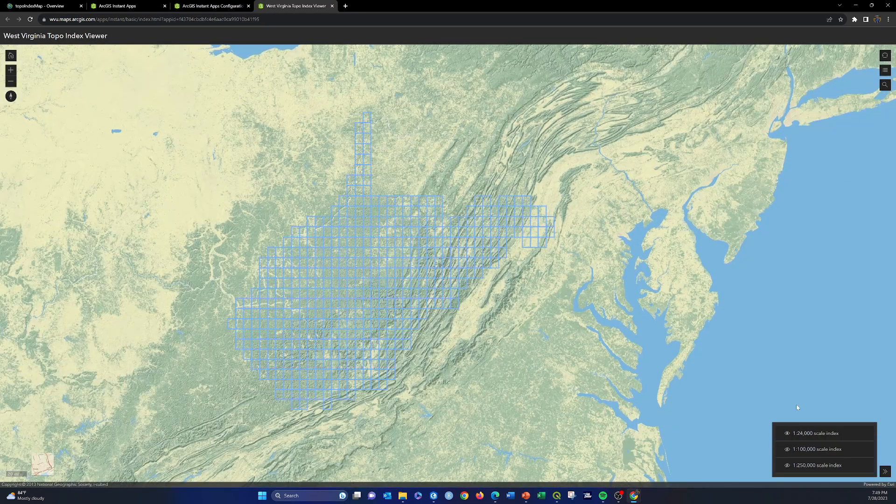
Test the layer list by switching the visibility of the 1:24,000, 1:100,000 and 1:250,000 scale index layers.
{"action": "left_click", "coordinate": [787, 451]}
{"action": "left_click", "coordinate": [787, 450]}
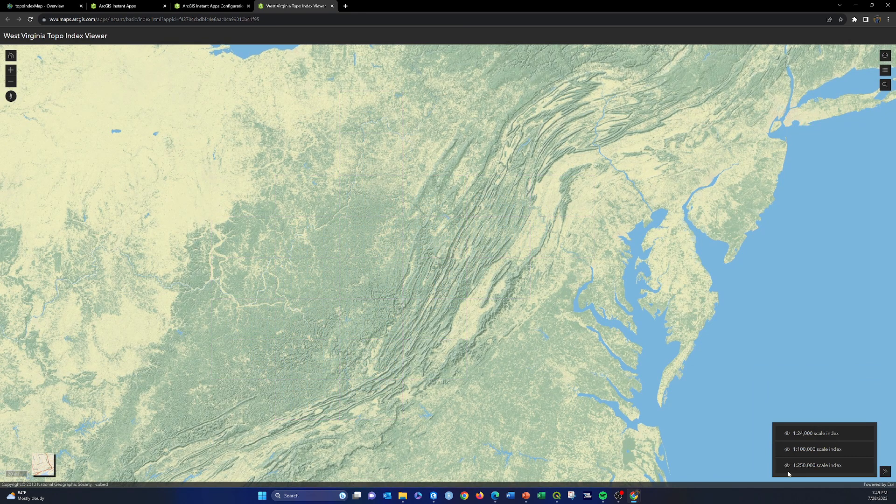
{"action": "left_click", "coordinate": [787, 466]}
{"action": "left_click", "coordinate": [787, 466]}
{"action": "left_click", "coordinate": [787, 433]}
Open and dismiss the pop-ups of the Shinnston and Artemas quads to check their attributes.
{"action": "left_click", "coordinate": [382, 219]}
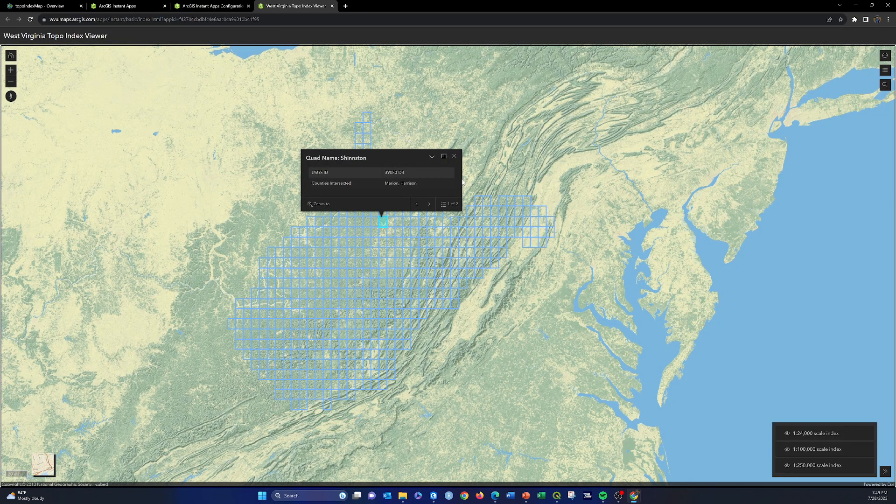
{"action": "left_click", "coordinate": [455, 156]}
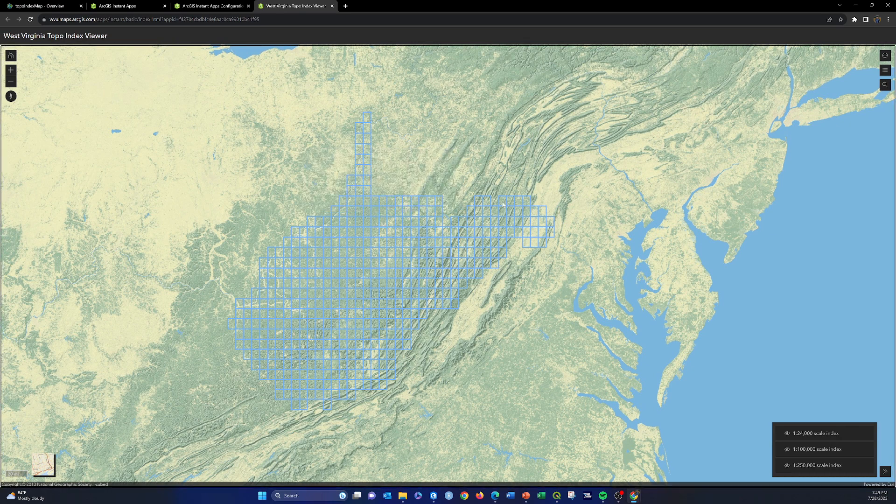
{"action": "left_click", "coordinate": [503, 204]}
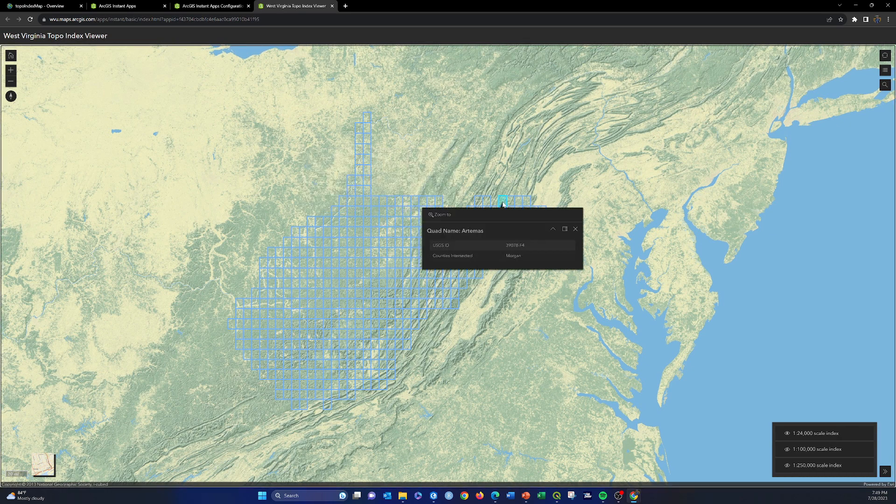
{"action": "left_click", "coordinate": [579, 228]}
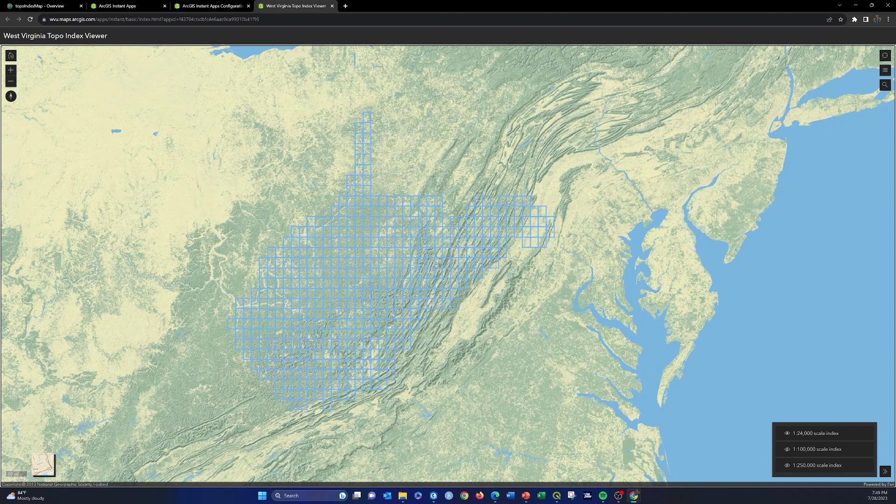
Test the basemap toggle by switching between the two basemaps, ending on the road basemap, and examine the index grid closer.
{"action": "left_click", "coordinate": [43, 464]}
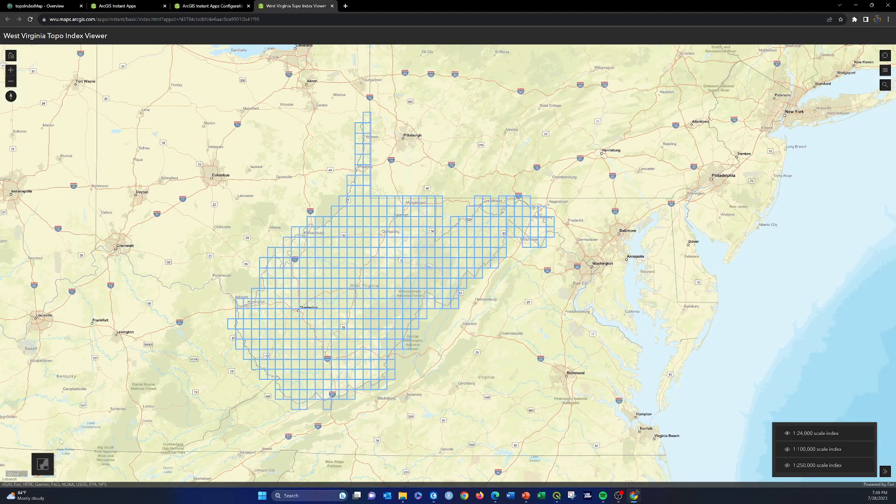
{"action": "left_click", "coordinate": [51, 469]}
{"action": "left_click", "coordinate": [51, 469]}
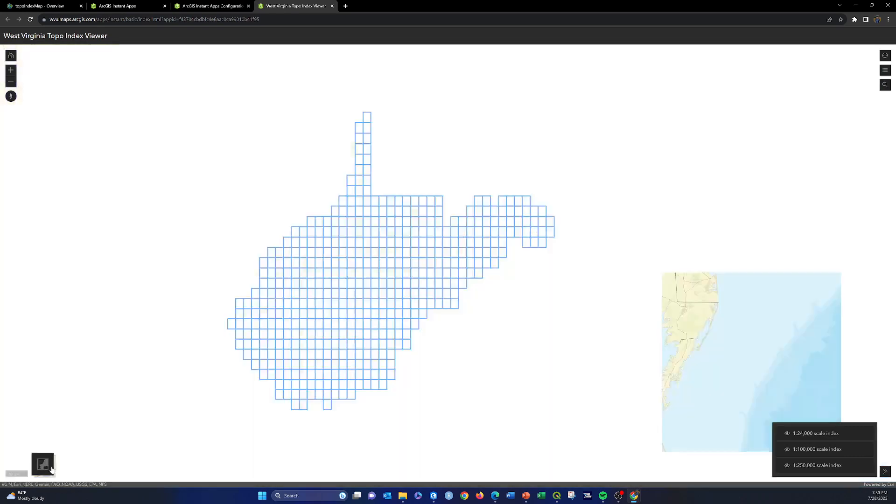
{"action": "left_click", "coordinate": [52, 469]}
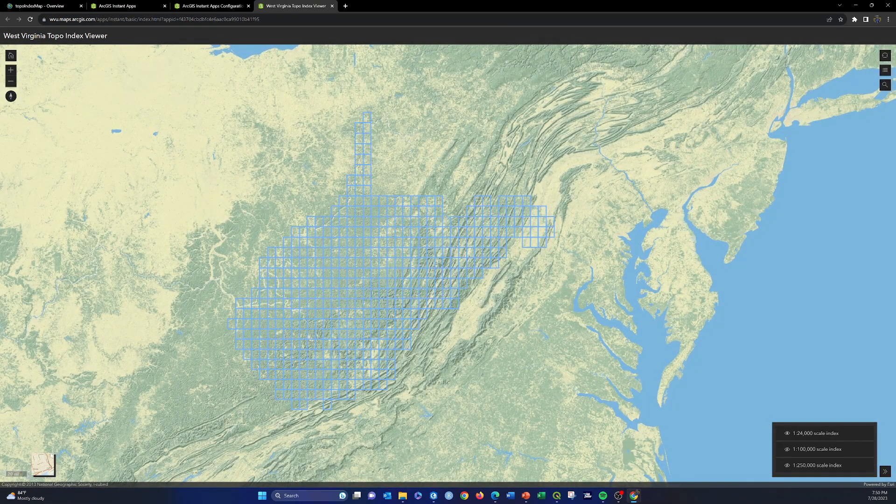
{"action": "left_click", "coordinate": [48, 463]}
{"action": "scroll", "coordinate": [412, 221], "scroll_direction": "up", "scroll_amount": 1}
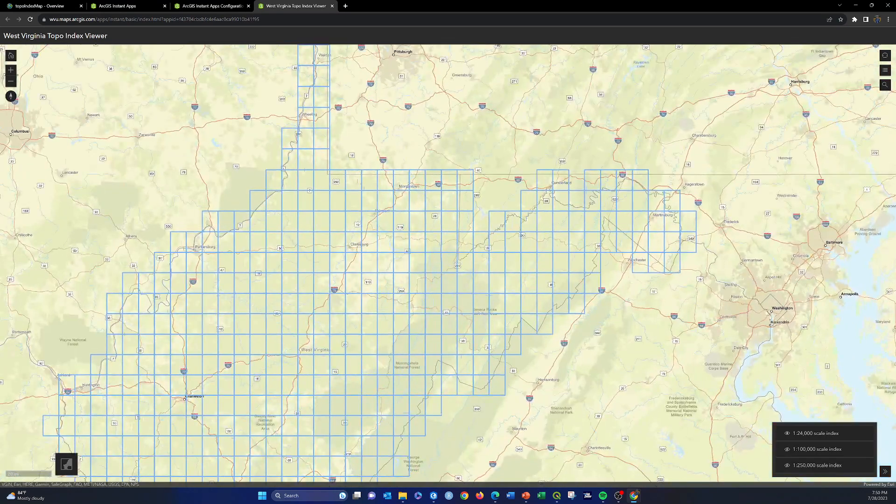